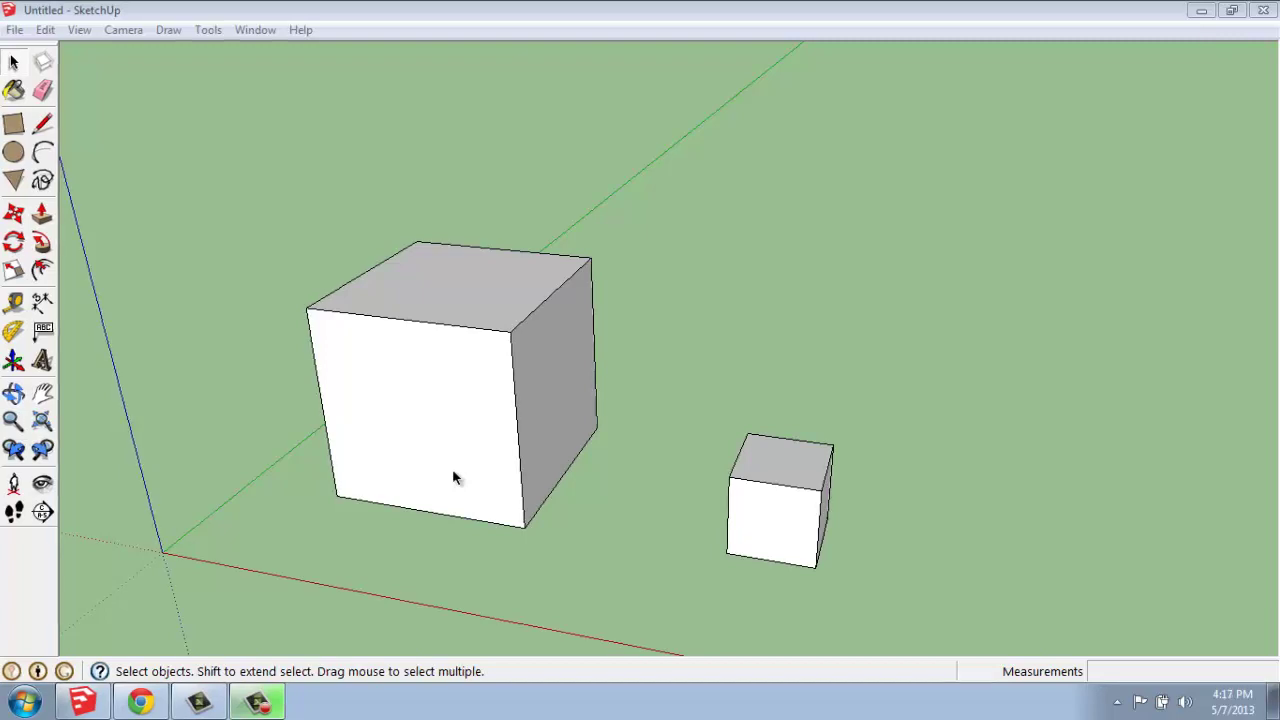
Step: Select faces and an edge of the large cube, then select the whole large cube
left_click(709, 343)
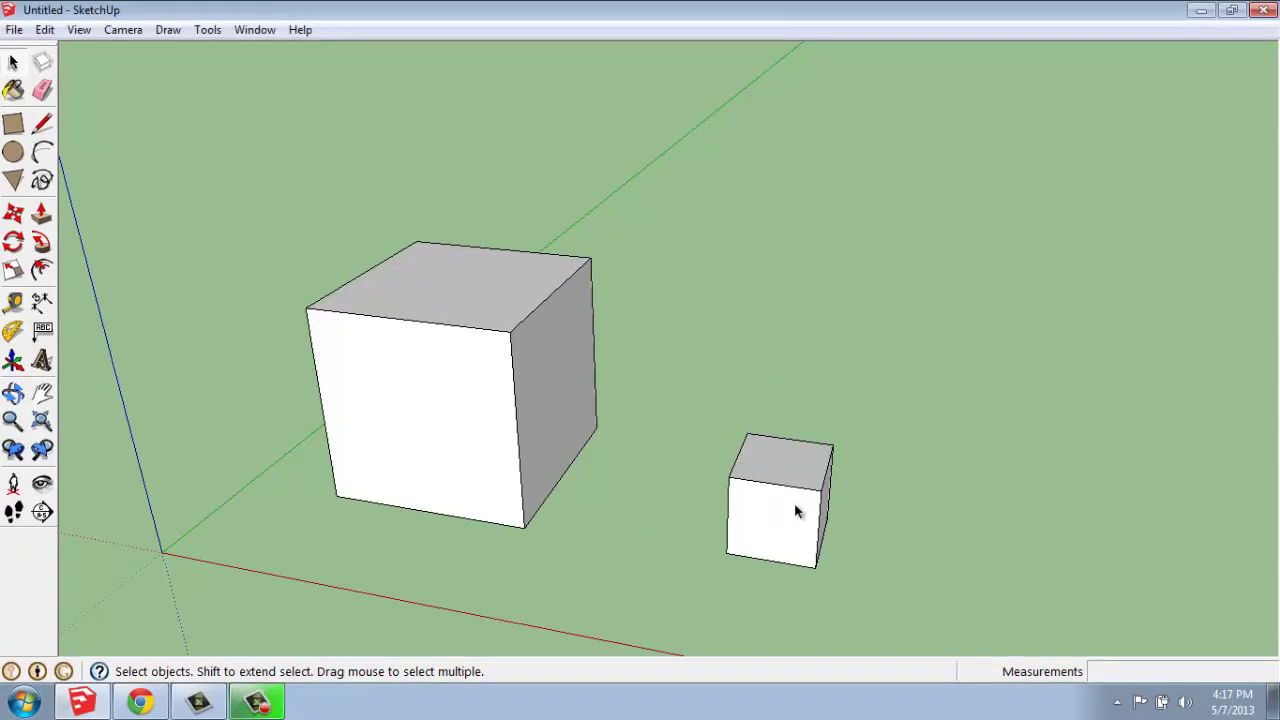
middle_click_drag(763, 466, 705, 458)
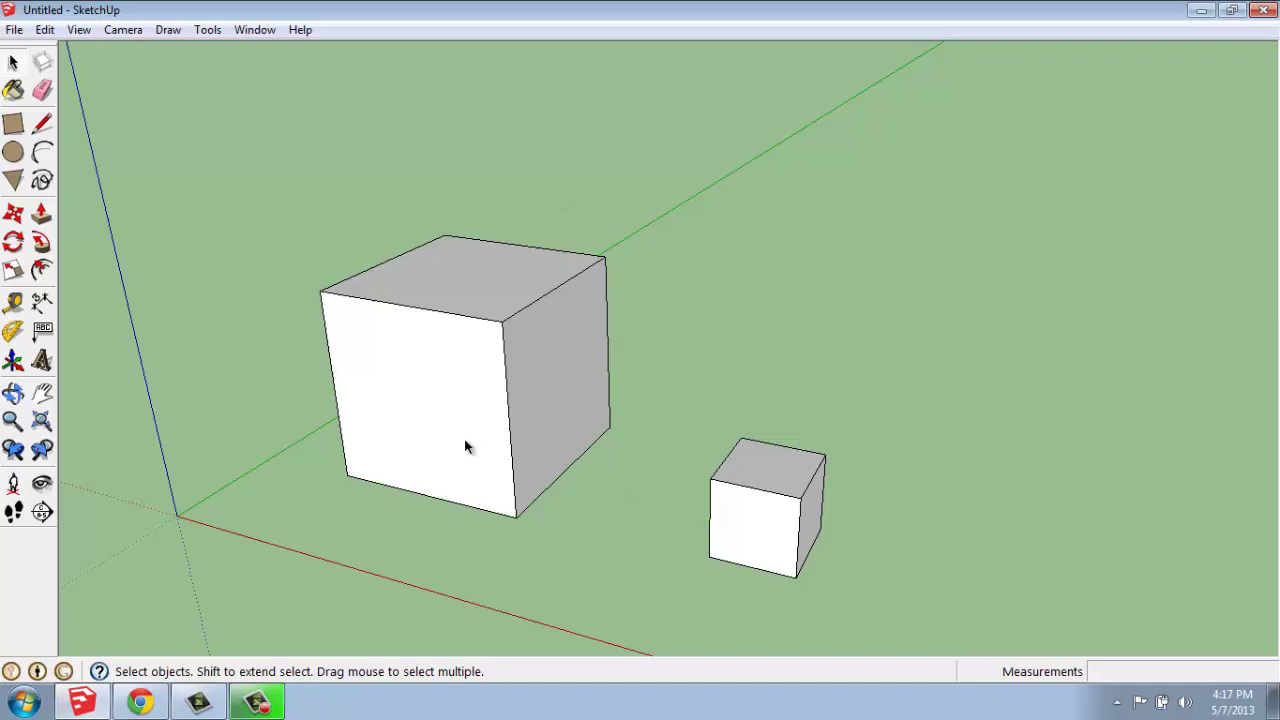
middle_click_drag(423, 383, 681, 414)
middle_click_drag(569, 443, 528, 437)
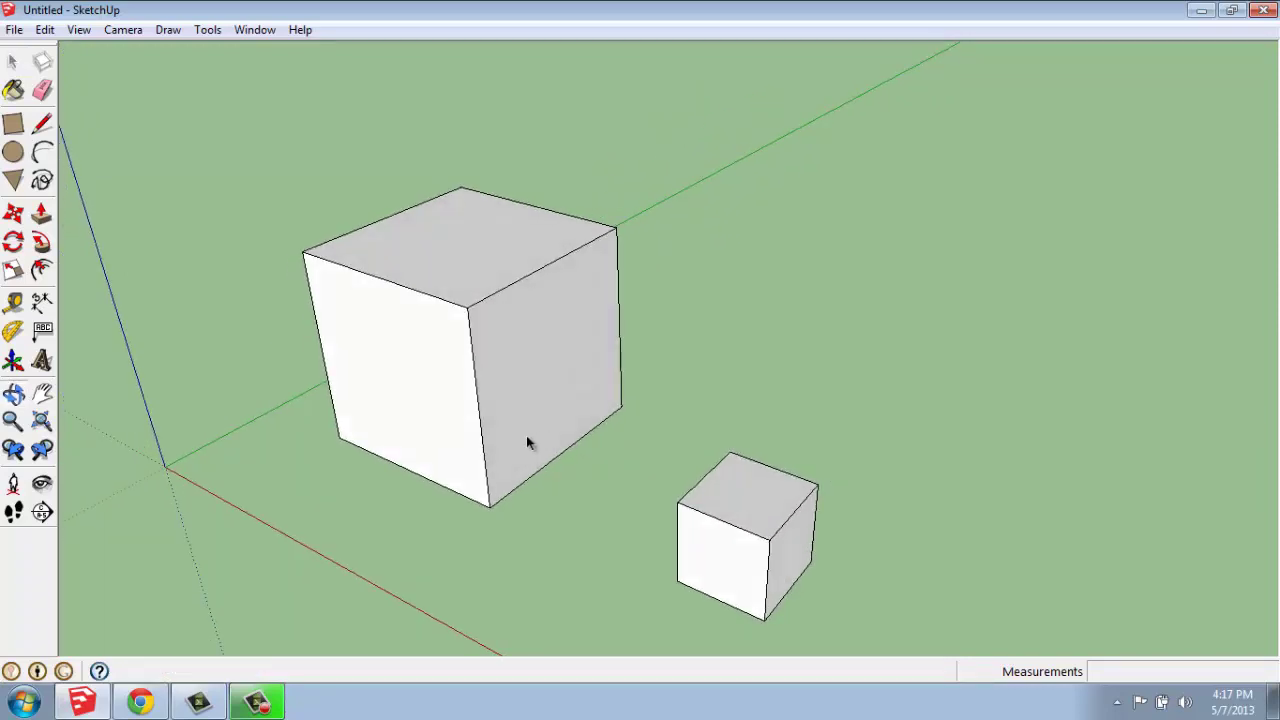
left_click(409, 350)
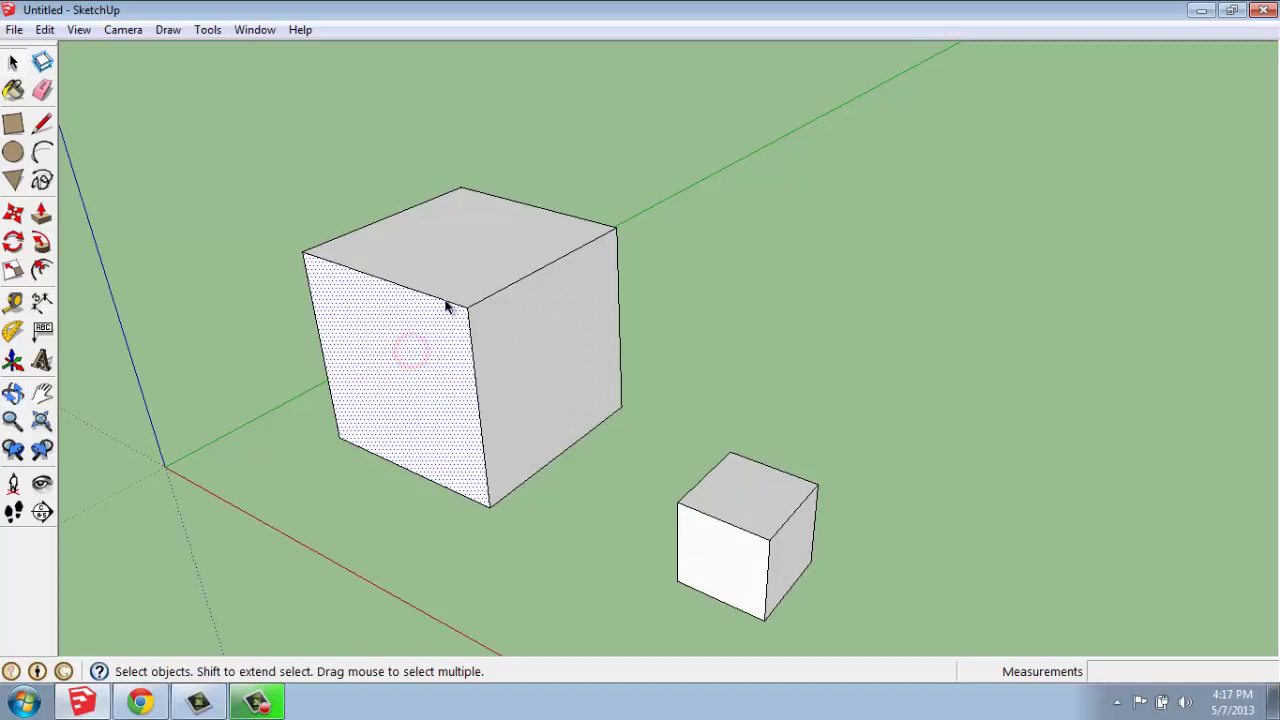
left_click(449, 300)
left_click(804, 352)
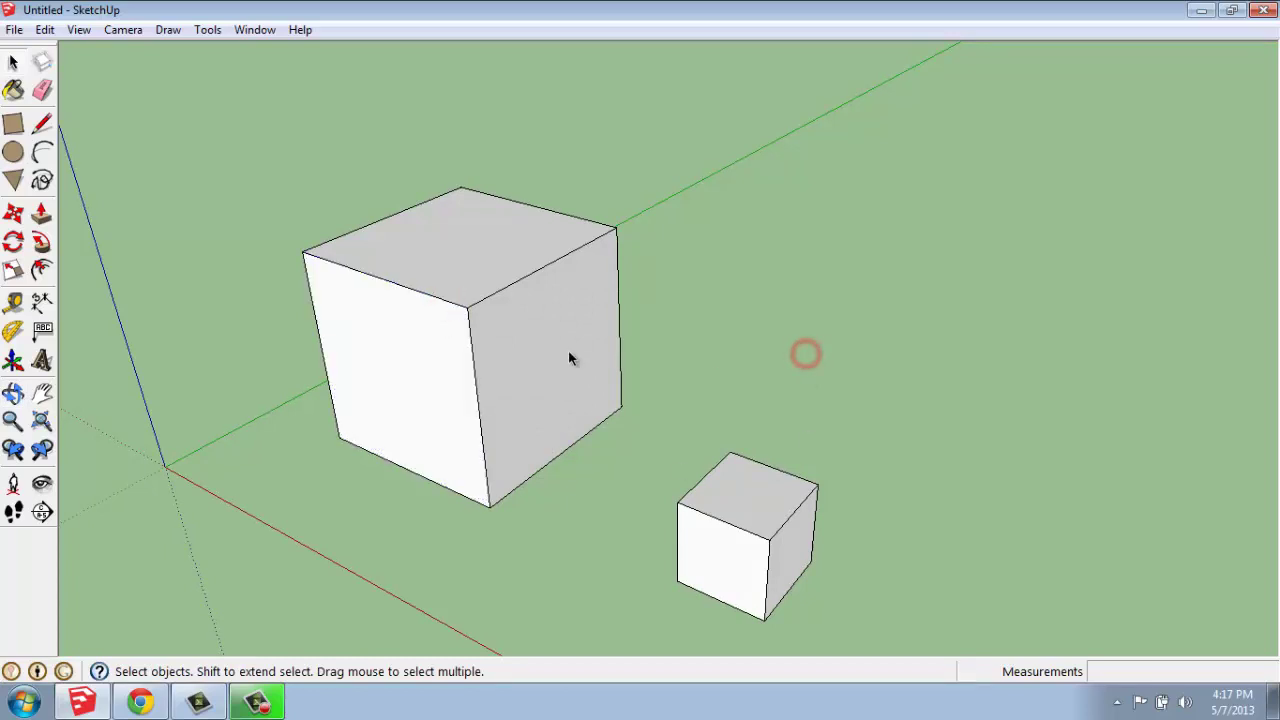
left_click(568, 352)
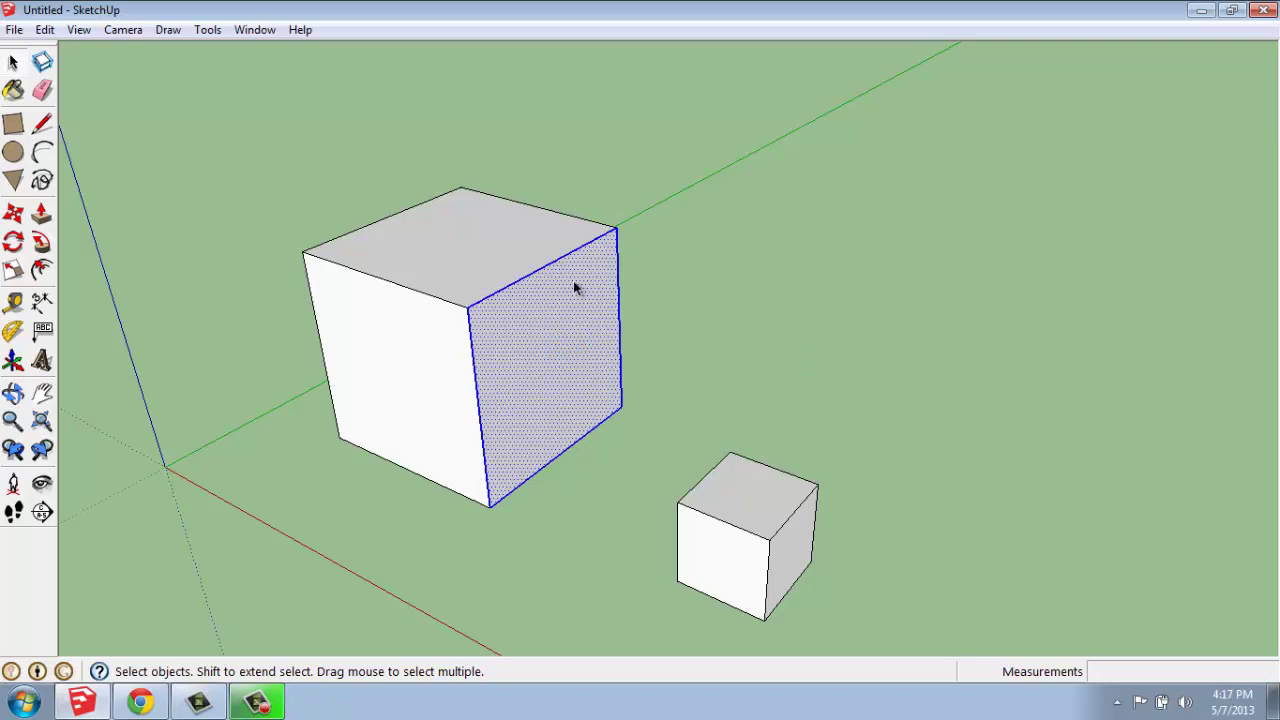
triple_click(400, 337)
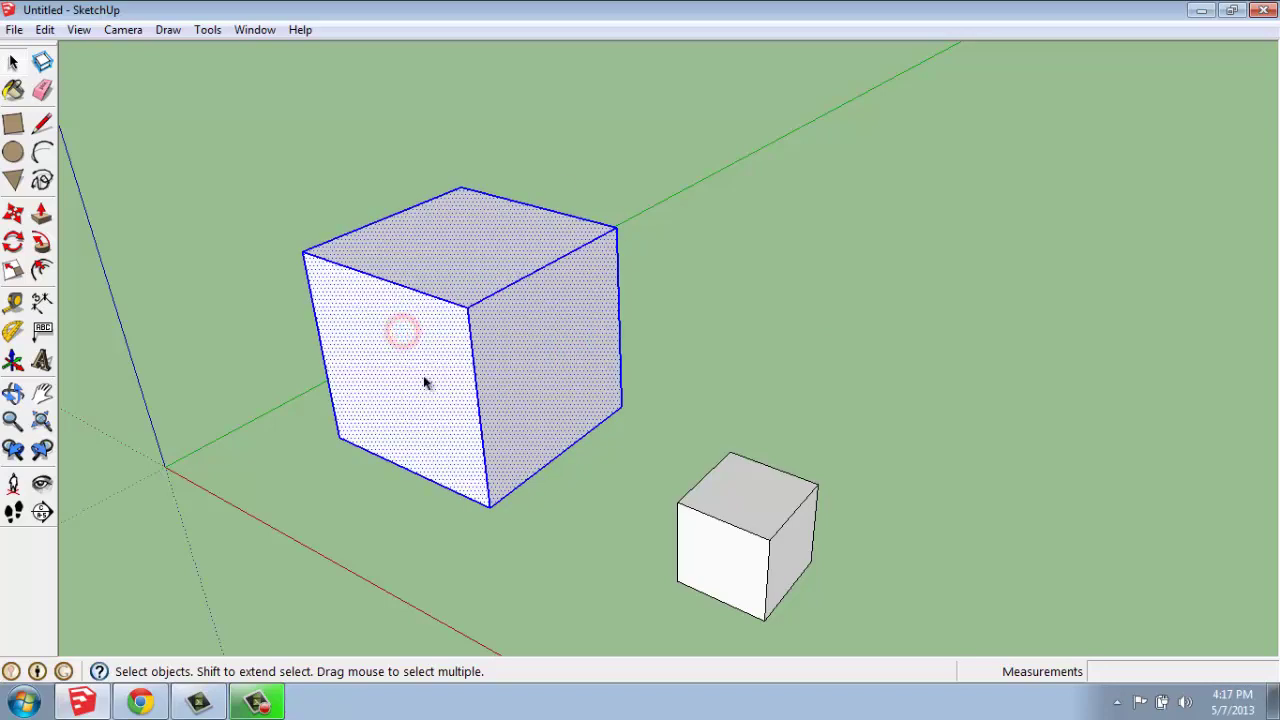
Step: Box-select the large cube from a lower view, then deselect it
middle_click_drag(326, 509, 425, 372)
left_click(634, 240)
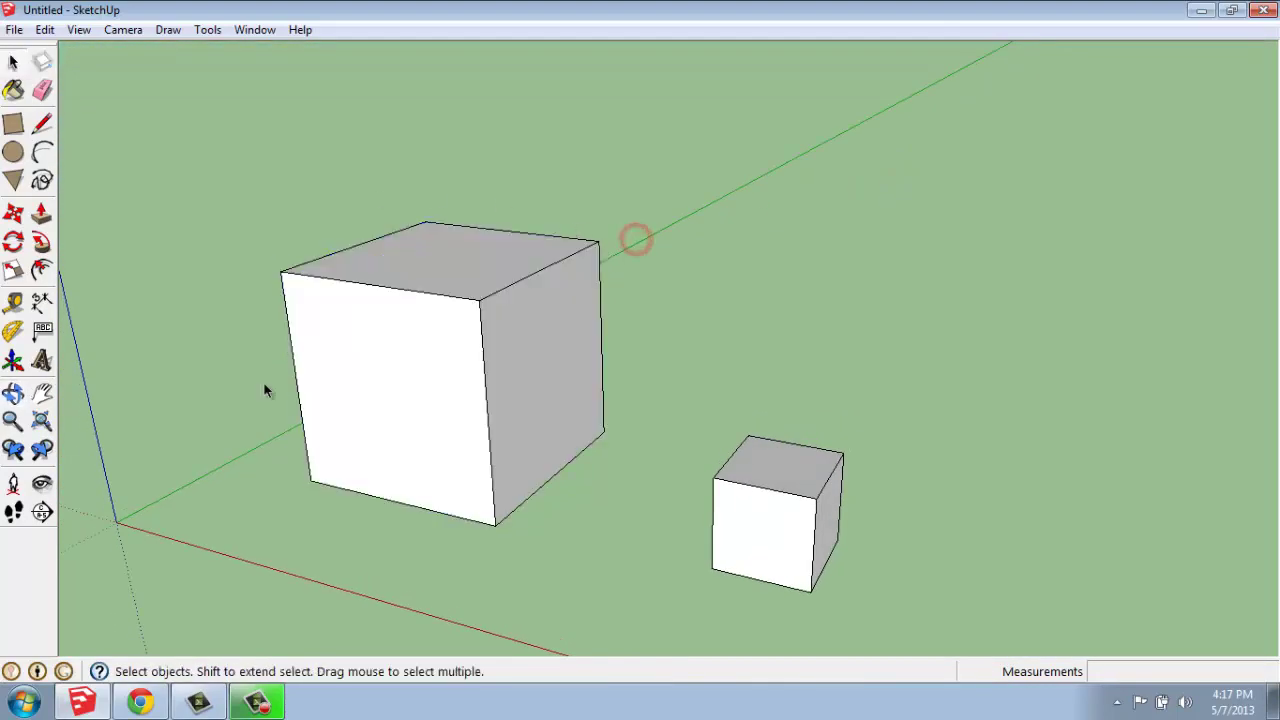
left_click_drag(649, 131, 227, 574)
middle_click_drag(259, 524, 294, 517)
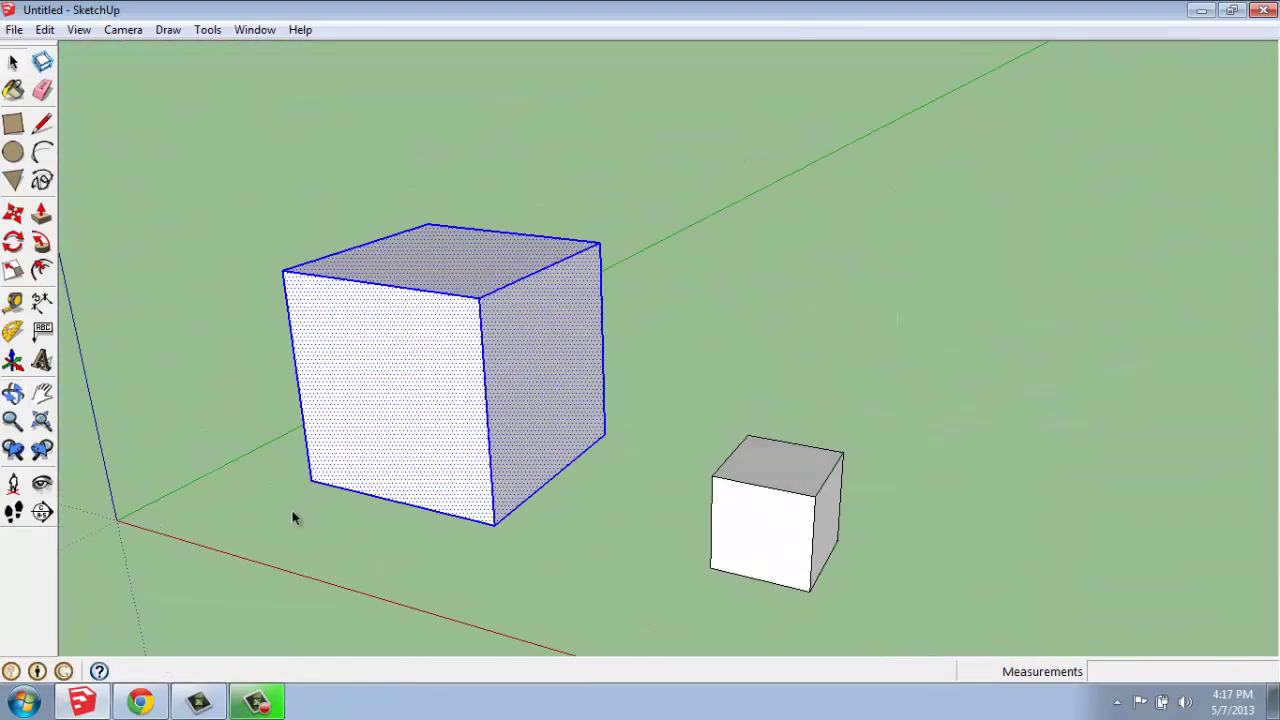
left_click(329, 520)
Step: Drag a crossing box over the small cube to select all of it
mouse_move(623, 477)
middle_mouse_down()
mouse_move(580, 429)
mouse_move(563, 437)
middle_mouse_up()
left_click_drag(828, 413, 664, 568)
scroll(838, 568, "up", 2)
Step: Move the small cube by its corner onto the large cube's bottom front corner
key("m")
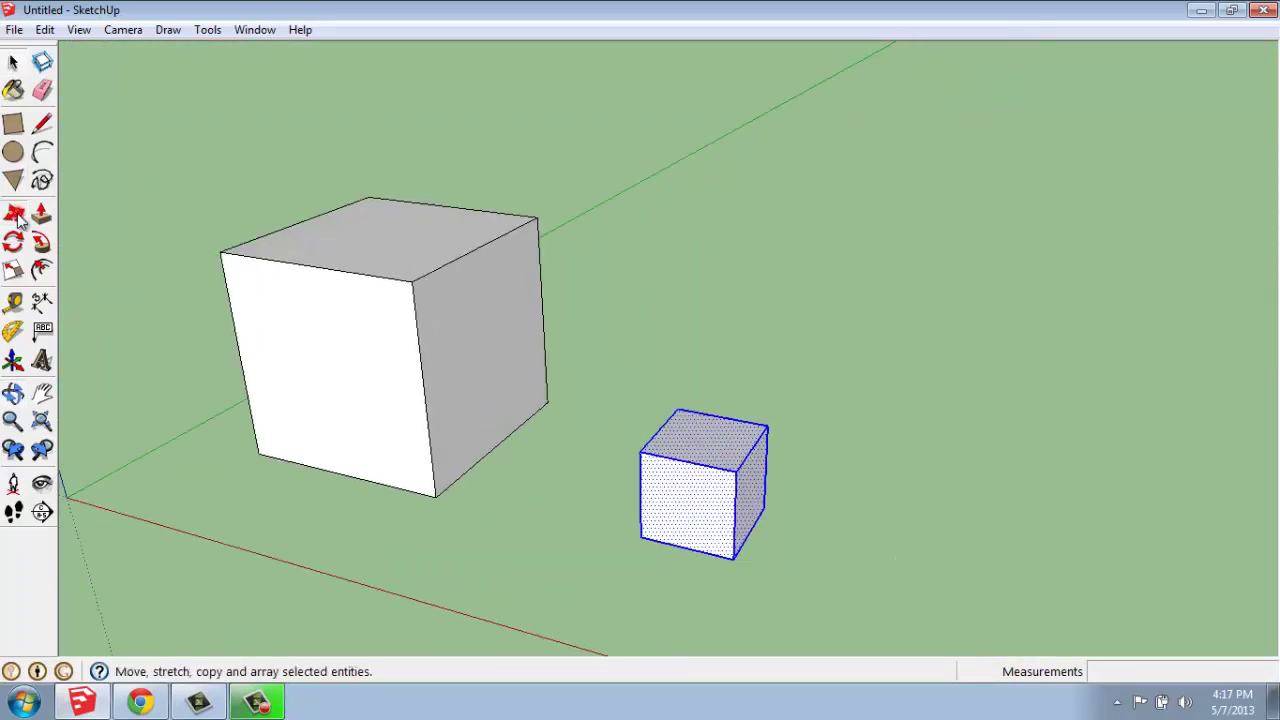
left_click(645, 551)
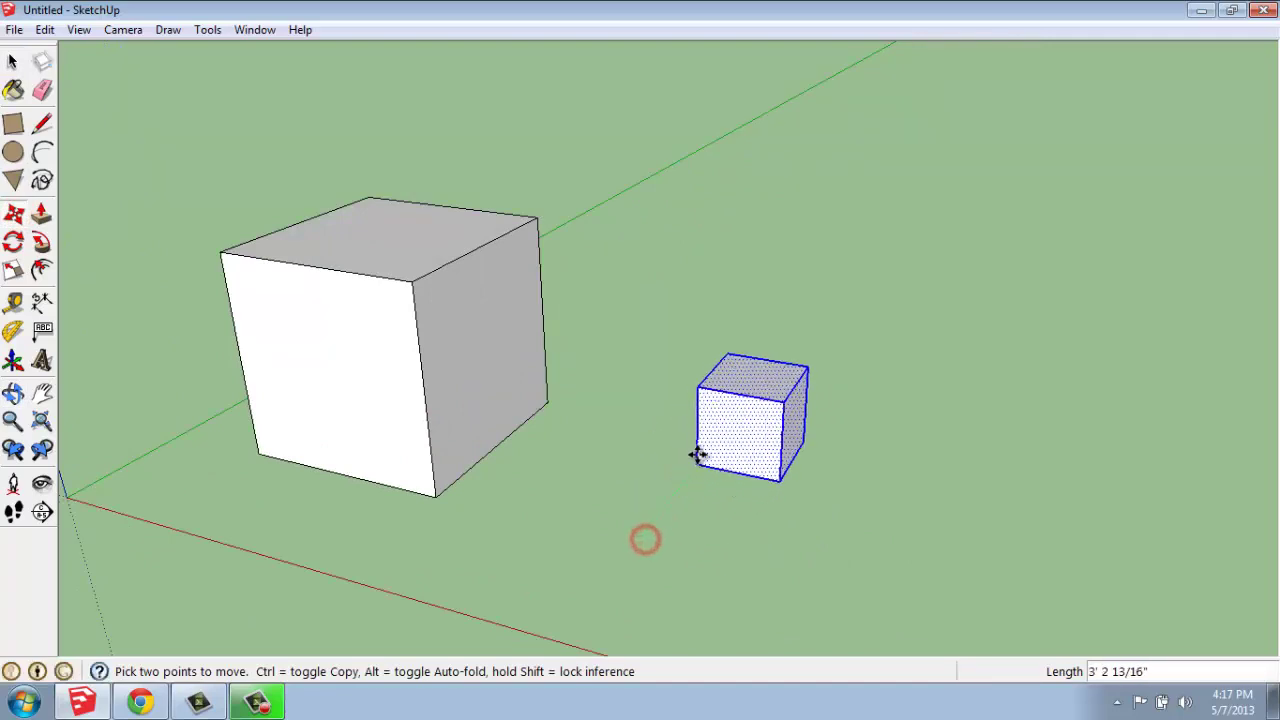
left_click(711, 442)
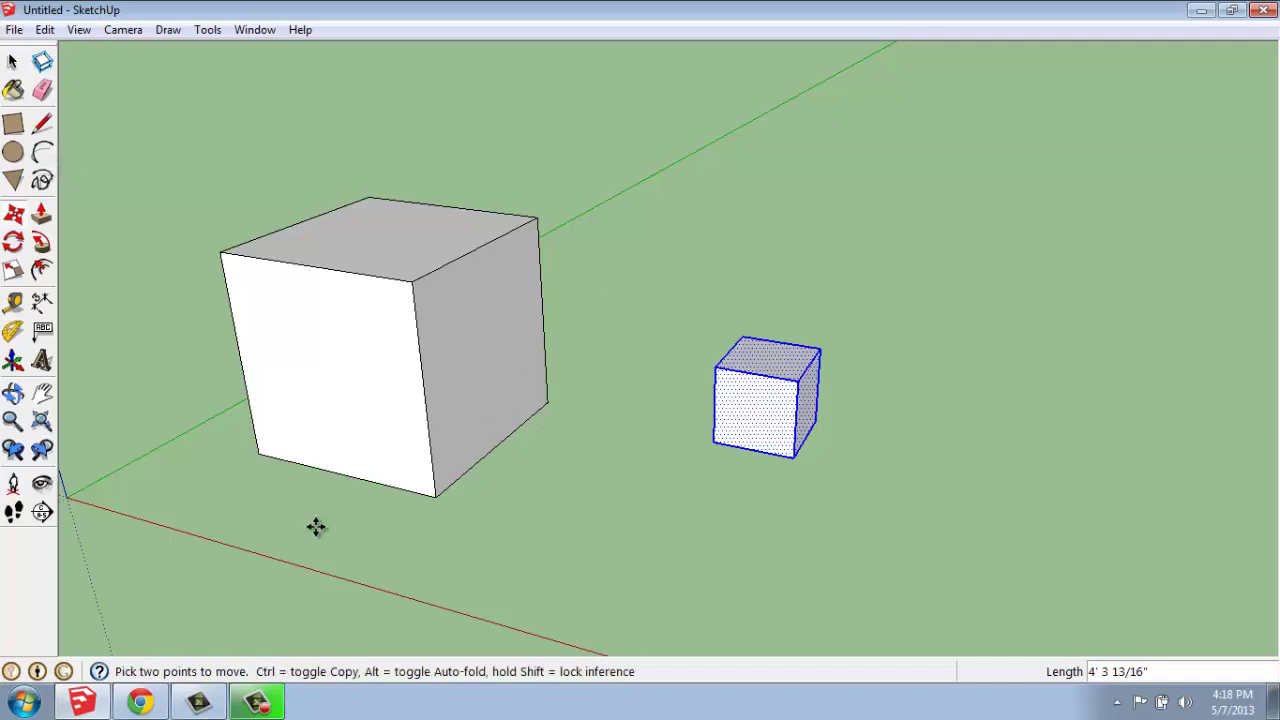
middle_click_drag(317, 526, 294, 514)
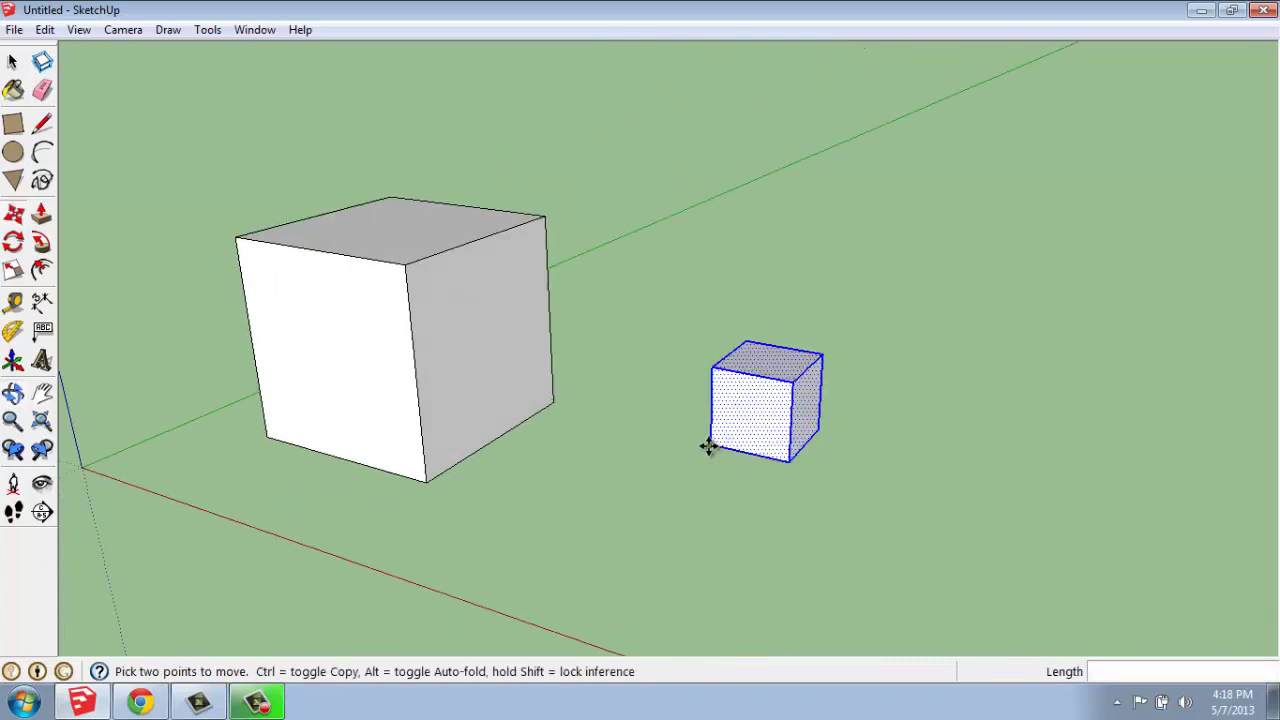
left_click_drag(709, 444, 427, 487)
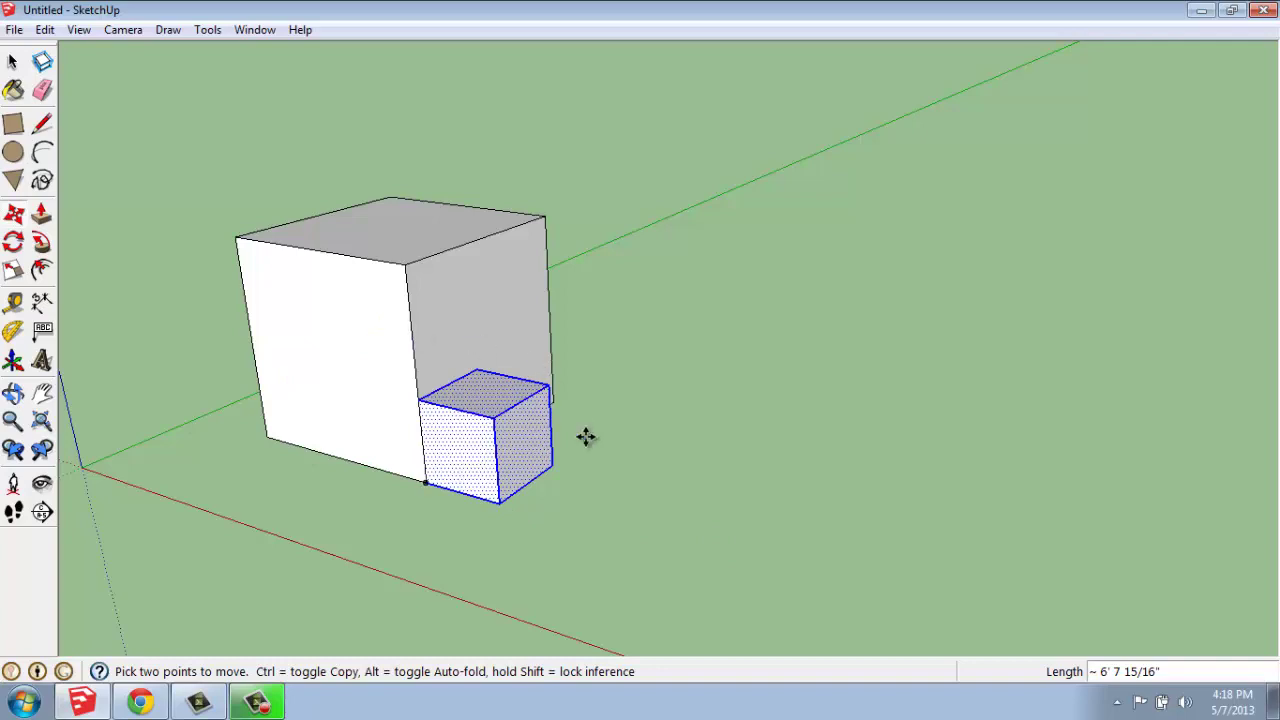
key("space")
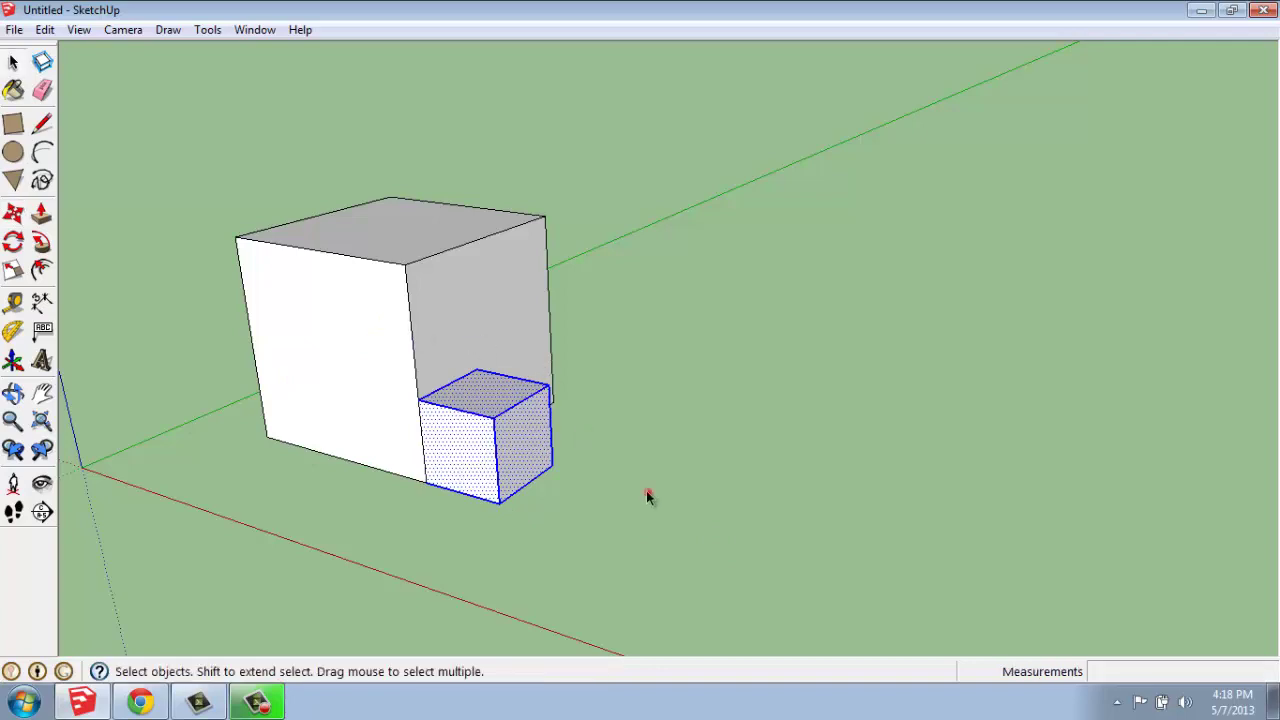
left_click(646, 492)
middle_click_drag(646, 491, 862, 402)
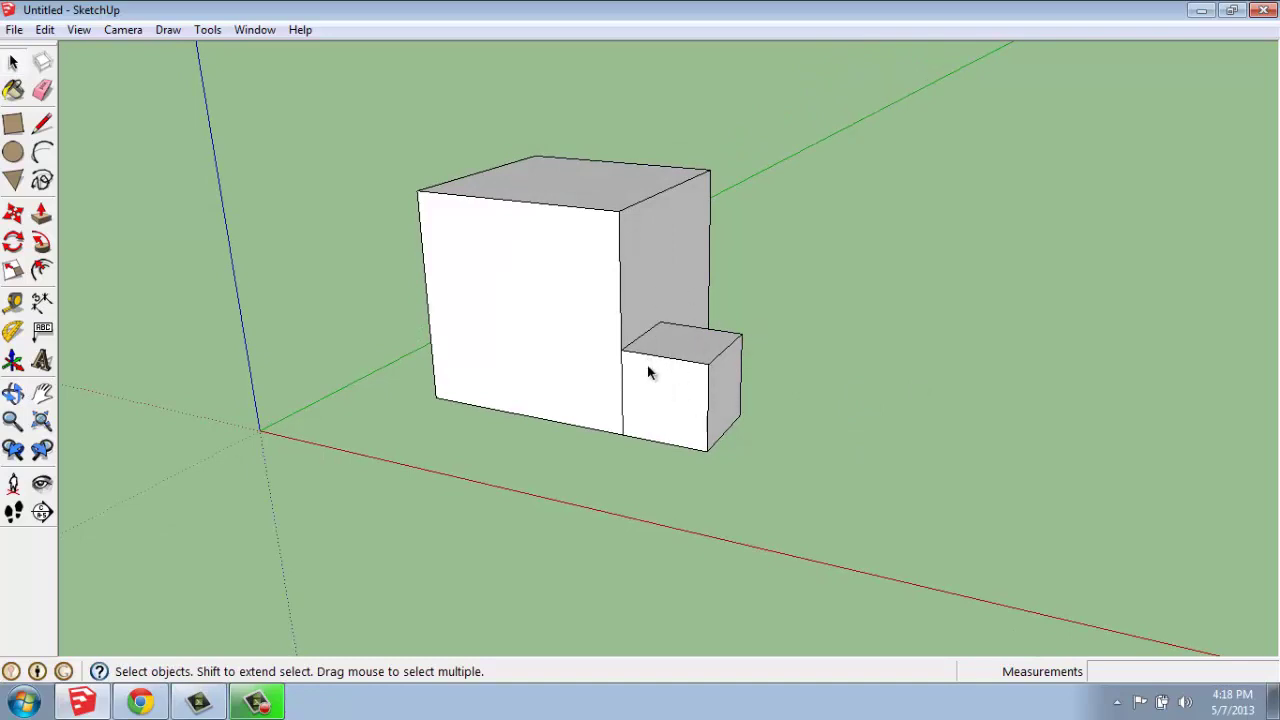
left_click(656, 375)
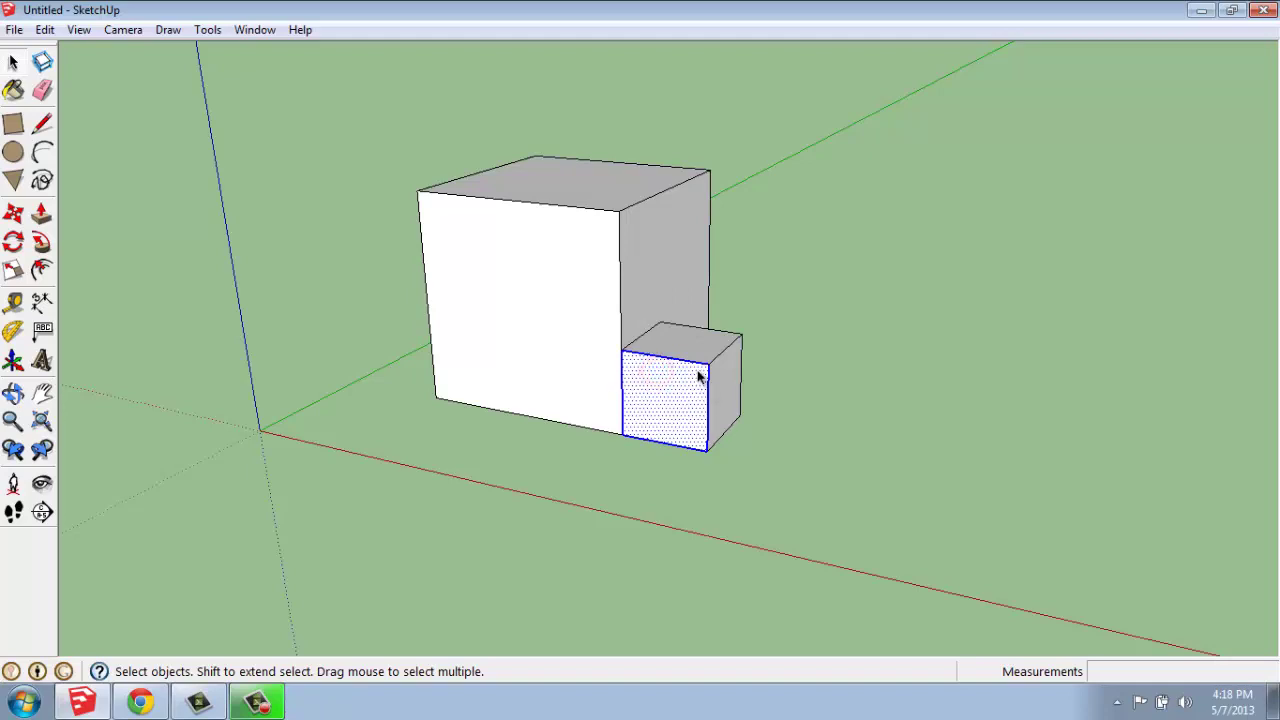
middle_click_drag(726, 423, 655, 375)
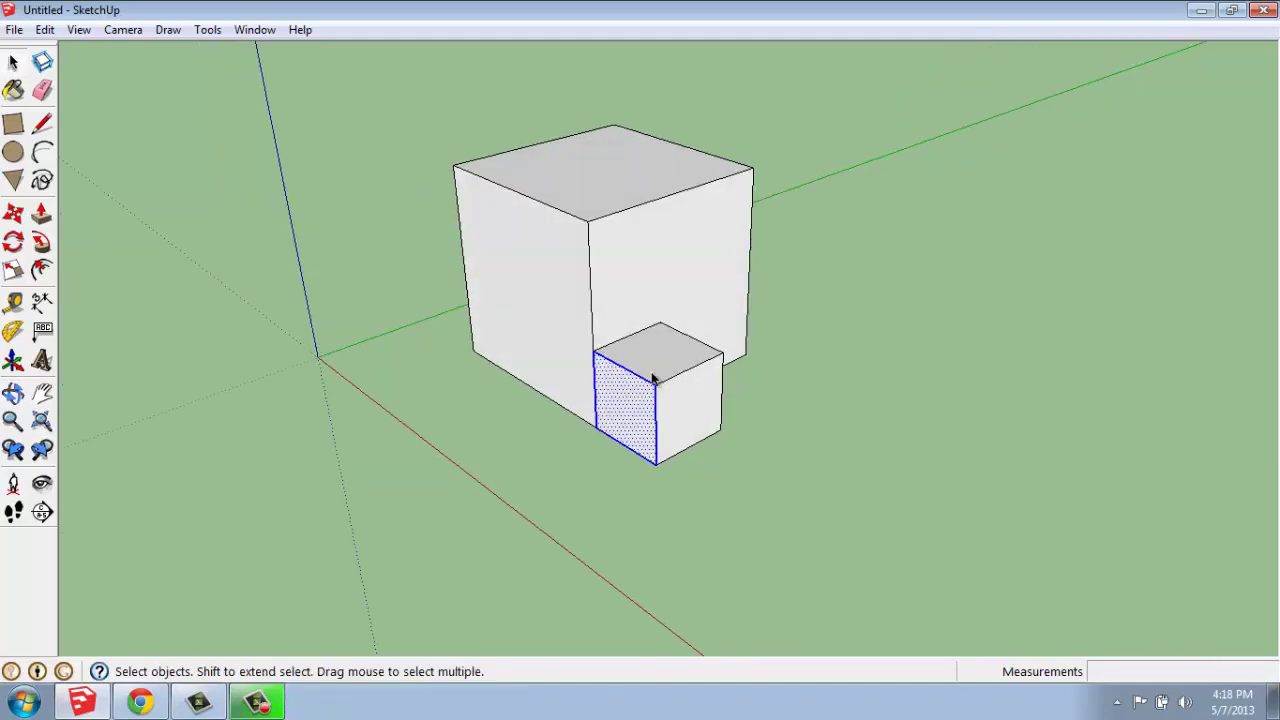
left_click(665, 377)
left_click(668, 409)
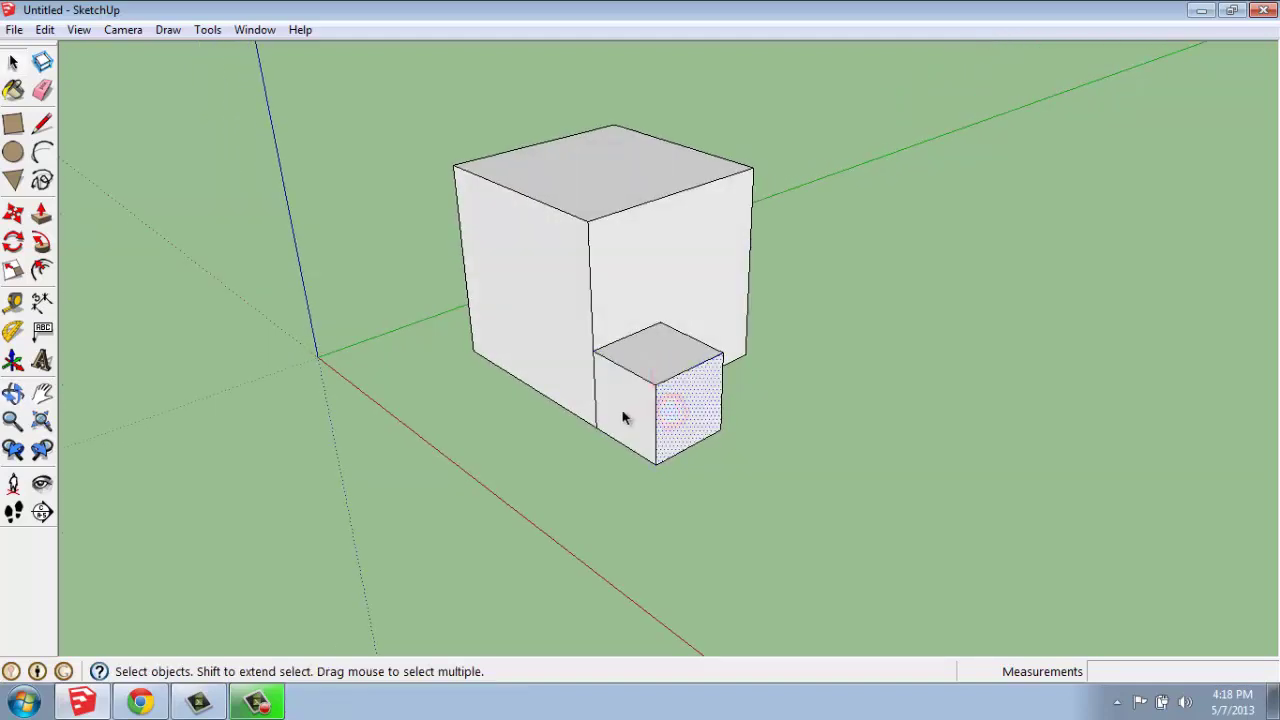
left_click(623, 412)
left_click(654, 366)
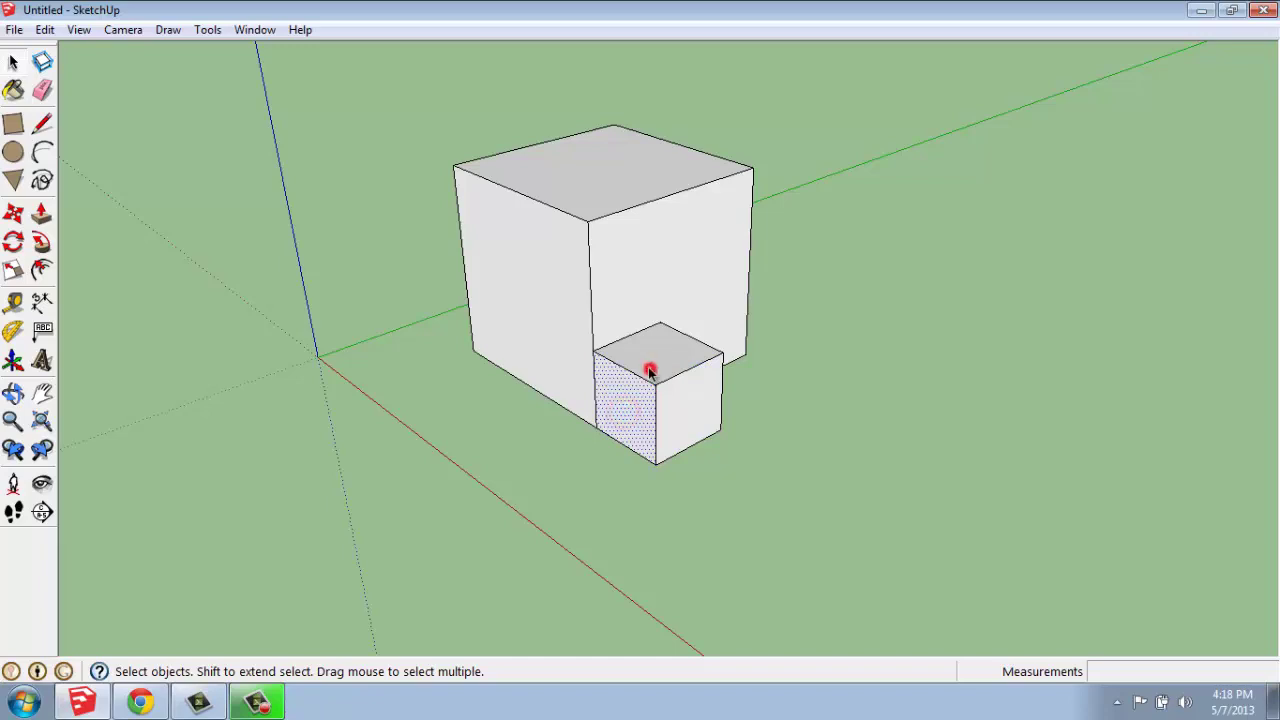
triple_click(643, 421)
middle_click_drag(504, 462, 600, 516)
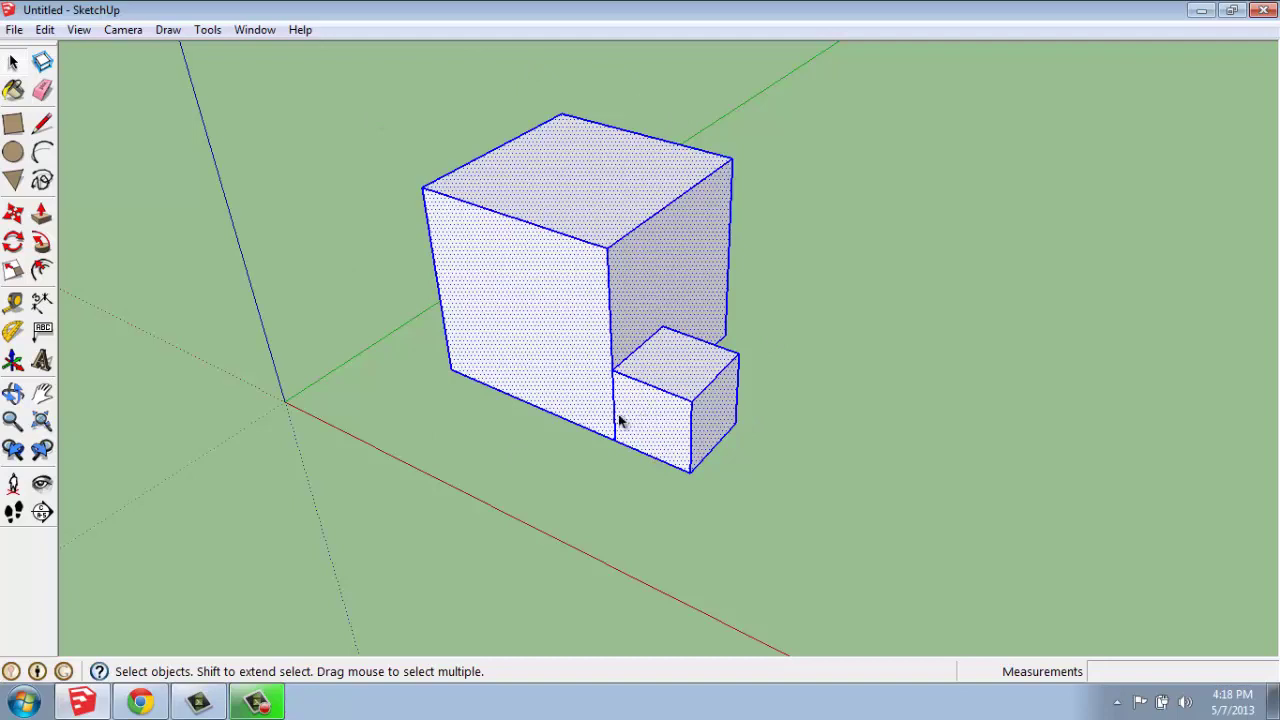
left_click(781, 434)
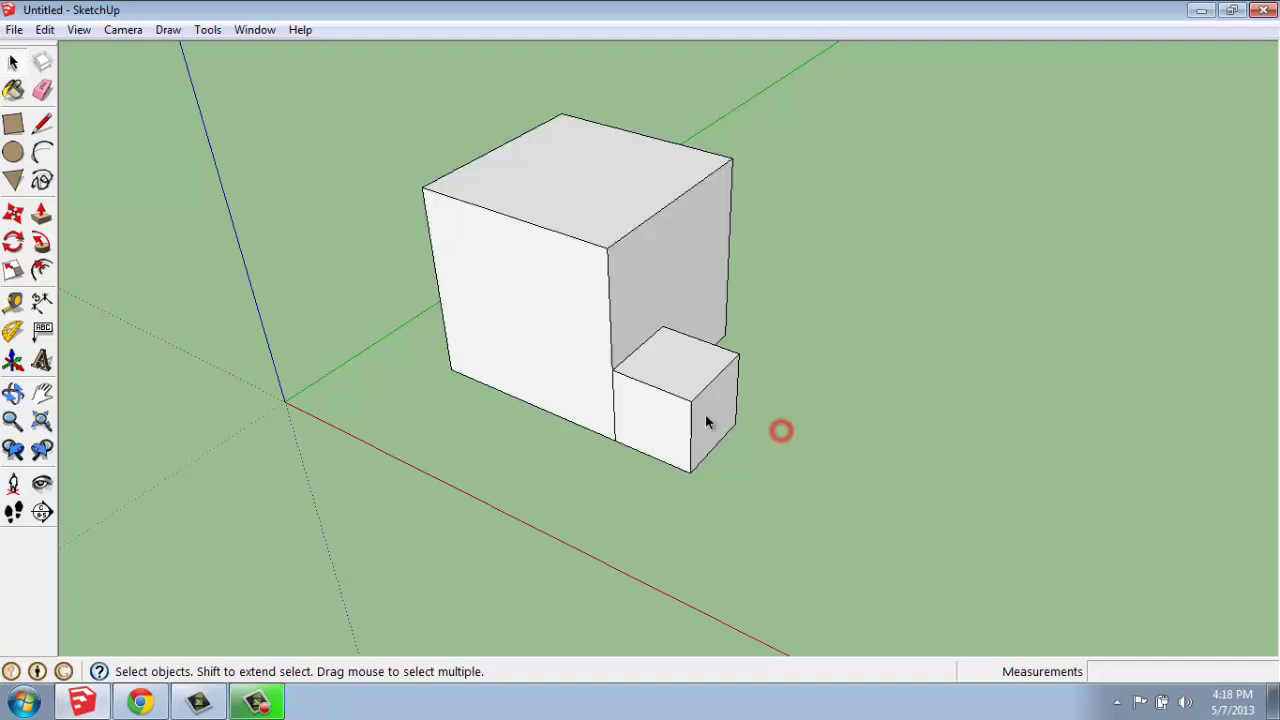
middle_click_drag(729, 394, 491, 374)
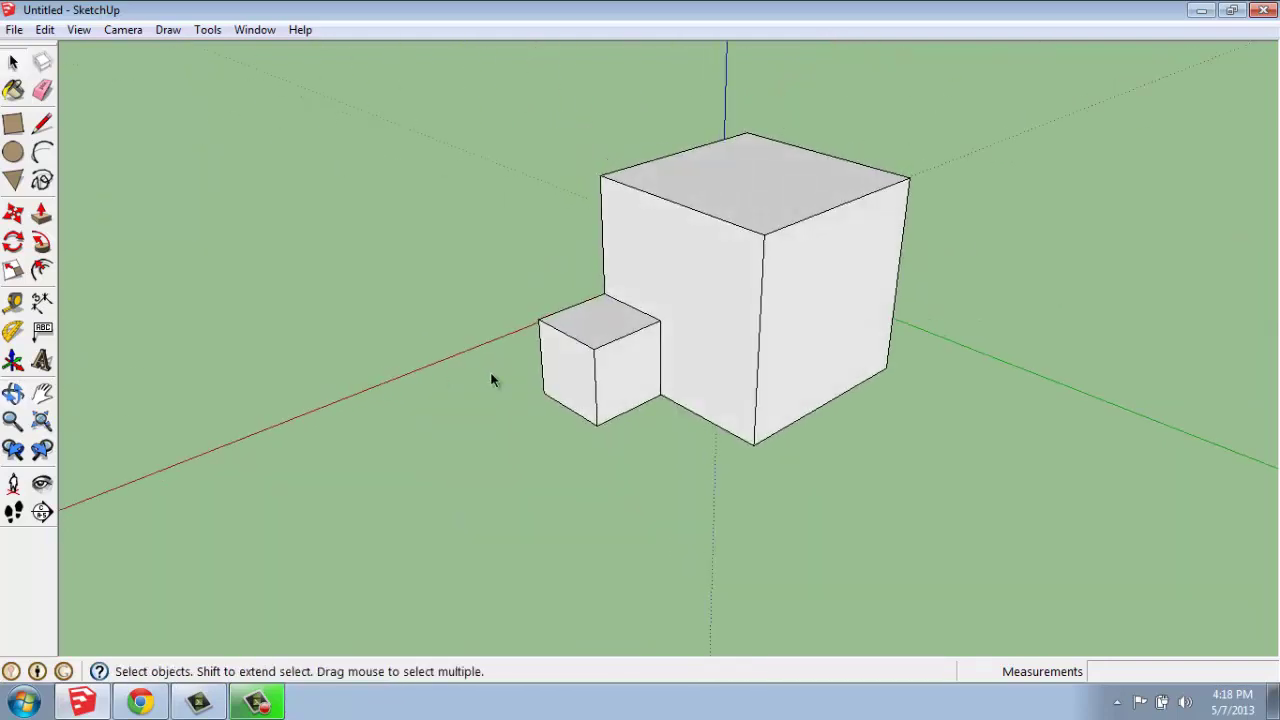
left_click(604, 346)
left_click(595, 354, "shift")
left_click(632, 390, "shift")
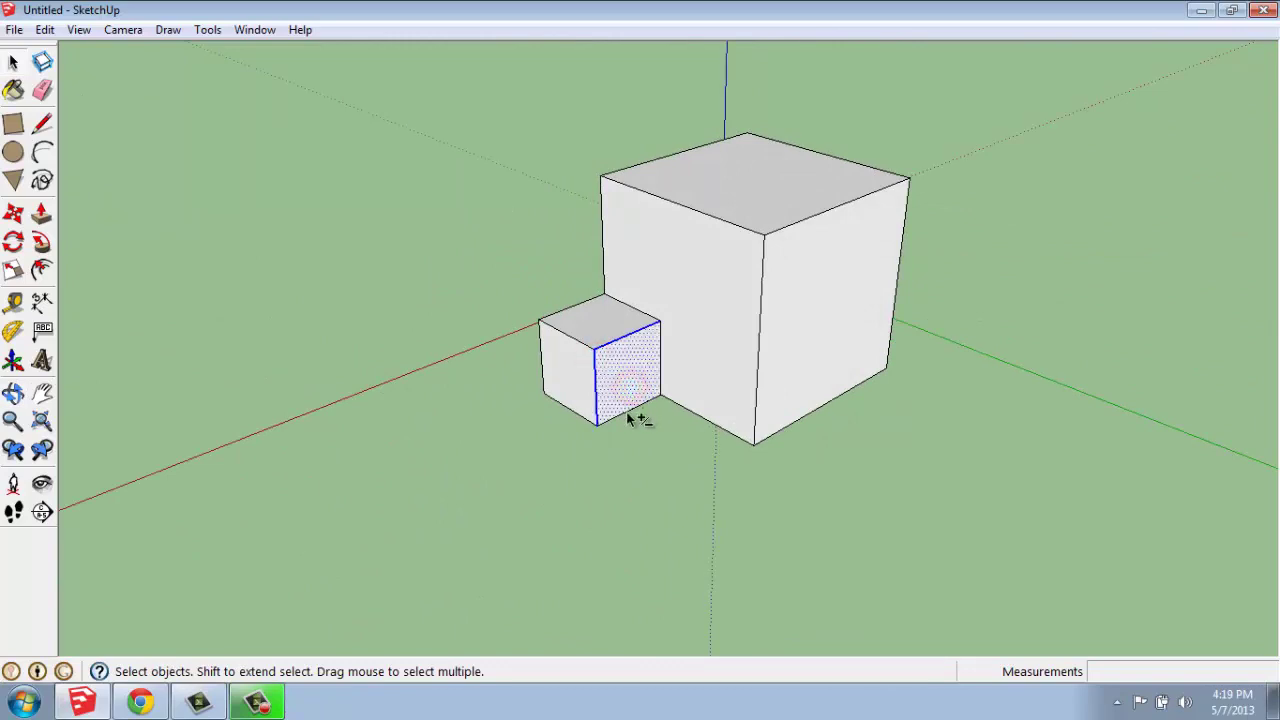
left_click(634, 407, "shift")
left_click(660, 380, "shift")
left_click(586, 372, "shift")
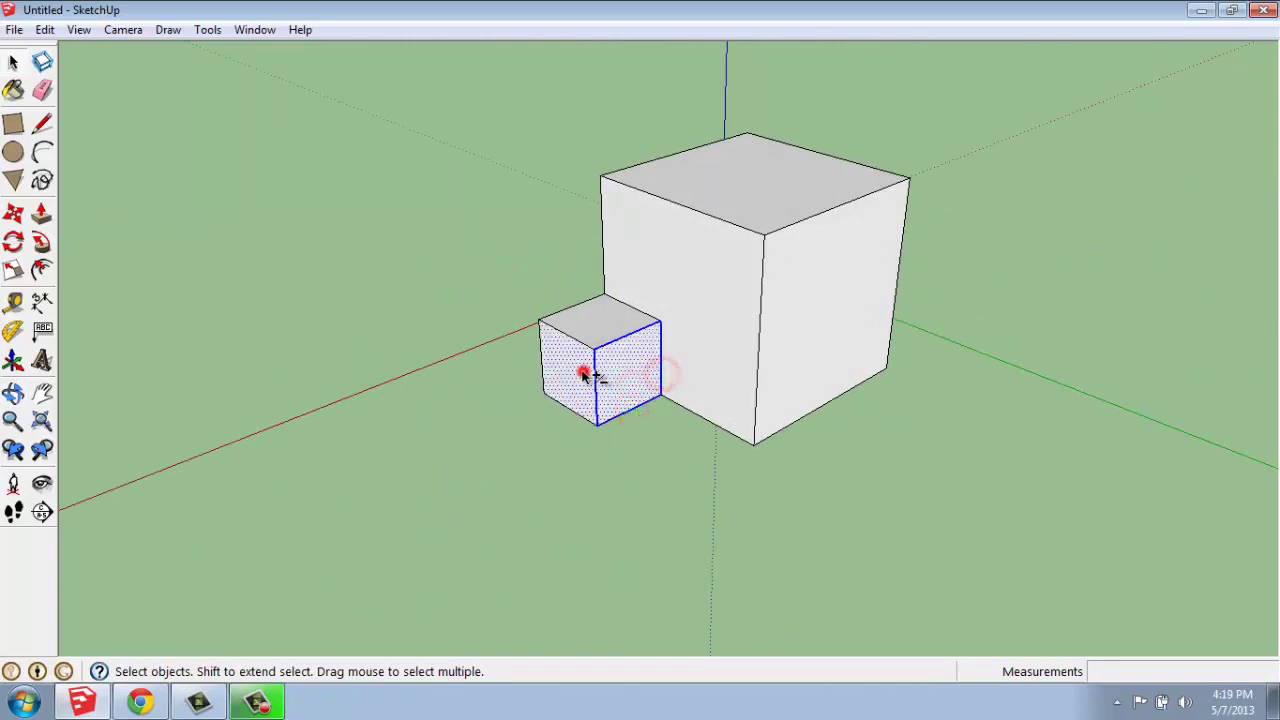
left_click(460, 412)
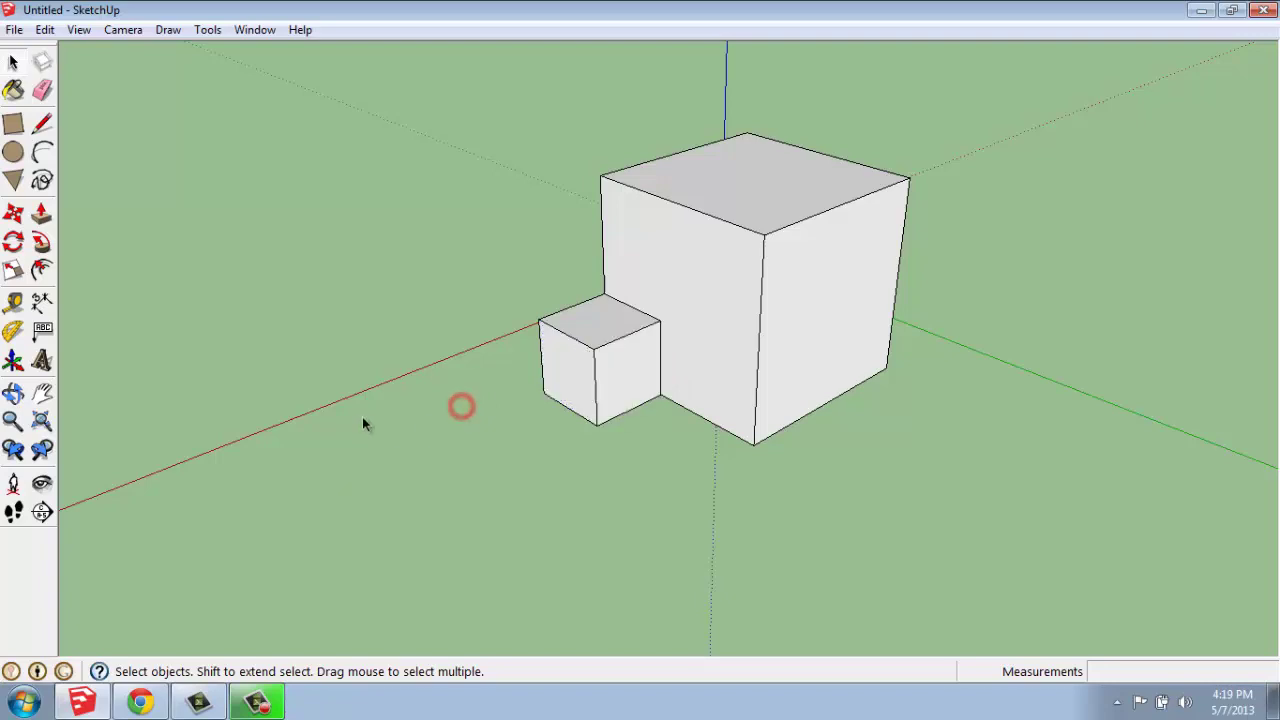
middle_click_drag(363, 423, 843, 503)
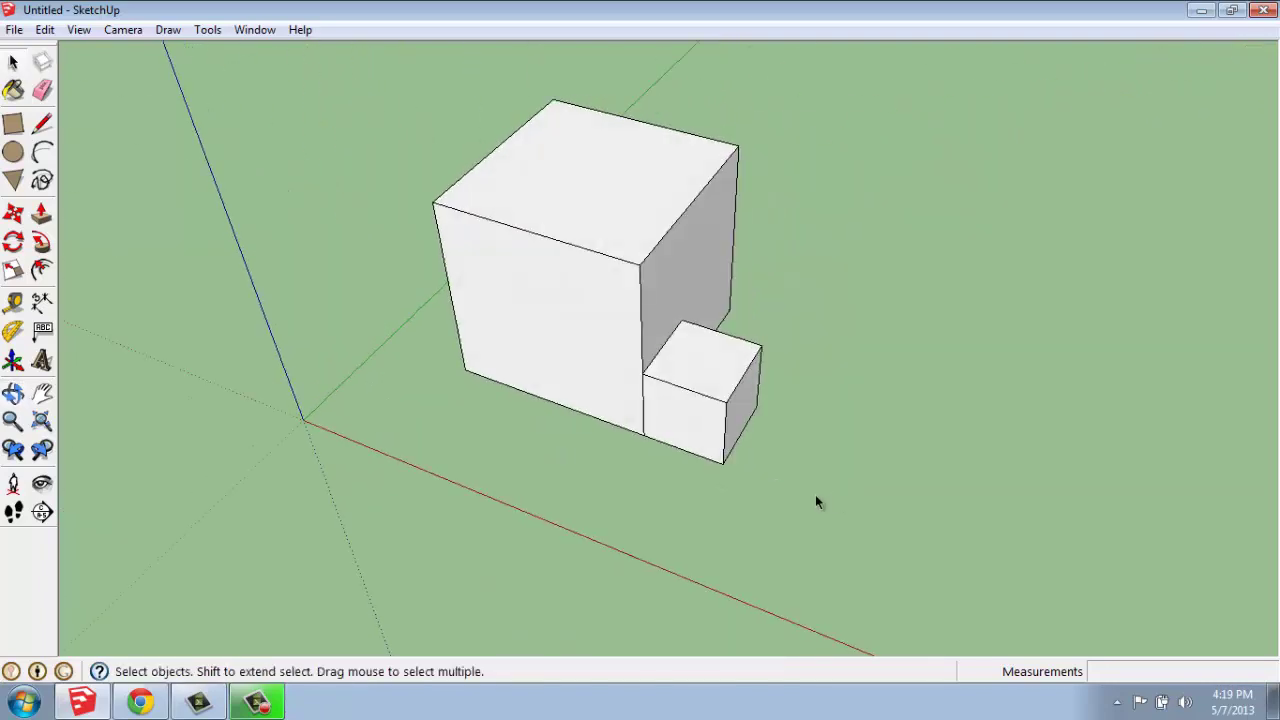
middle_click_drag(783, 430, 760, 368)
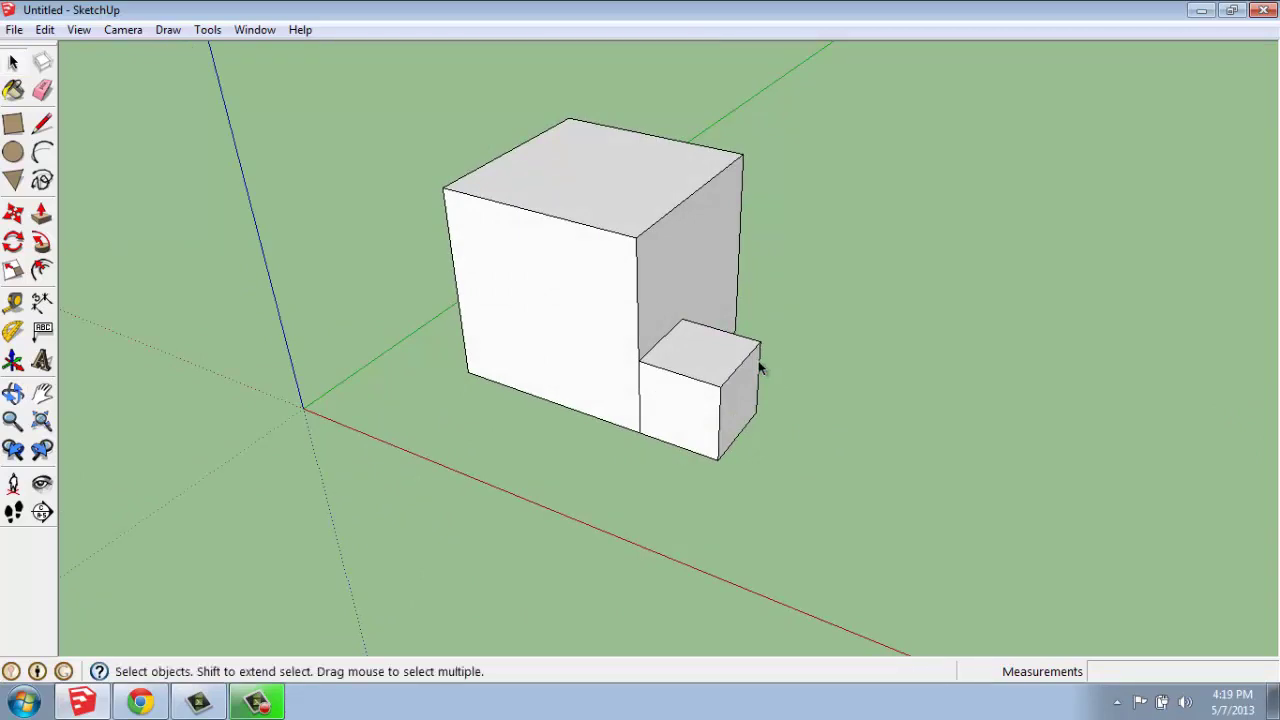
left_click(694, 367)
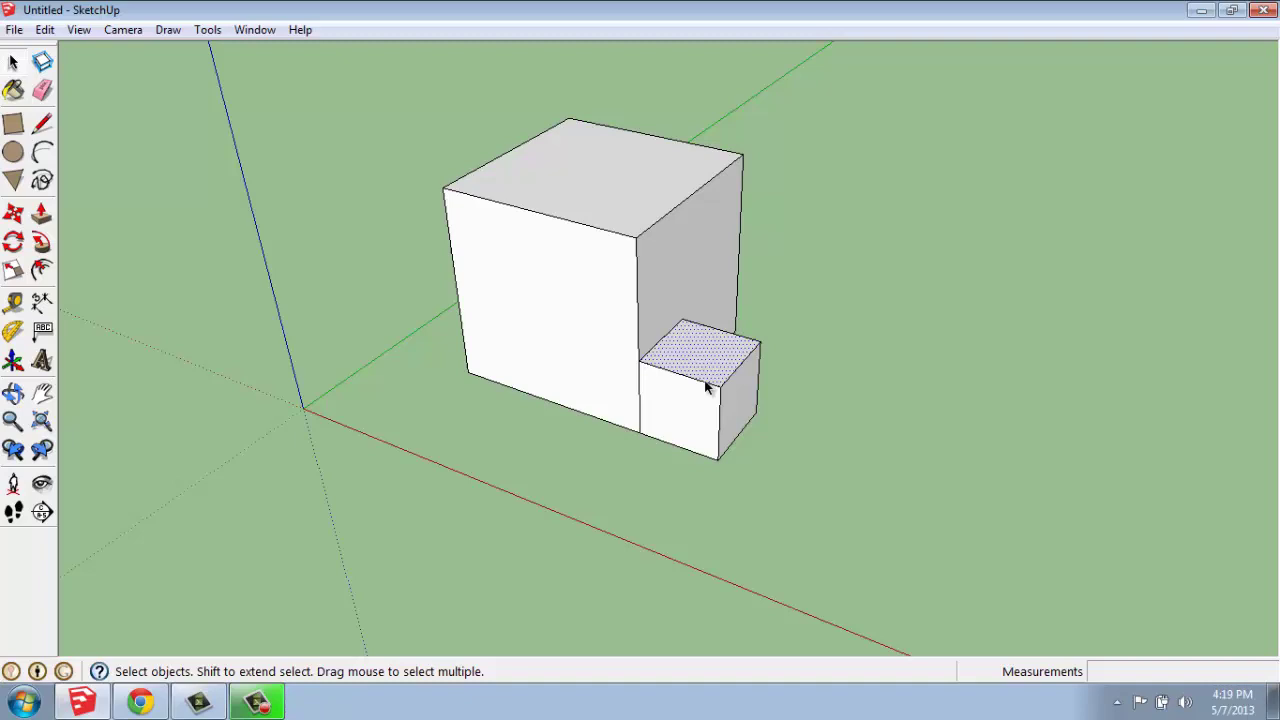
left_click(706, 385)
middle_click_drag(786, 346, 797, 326)
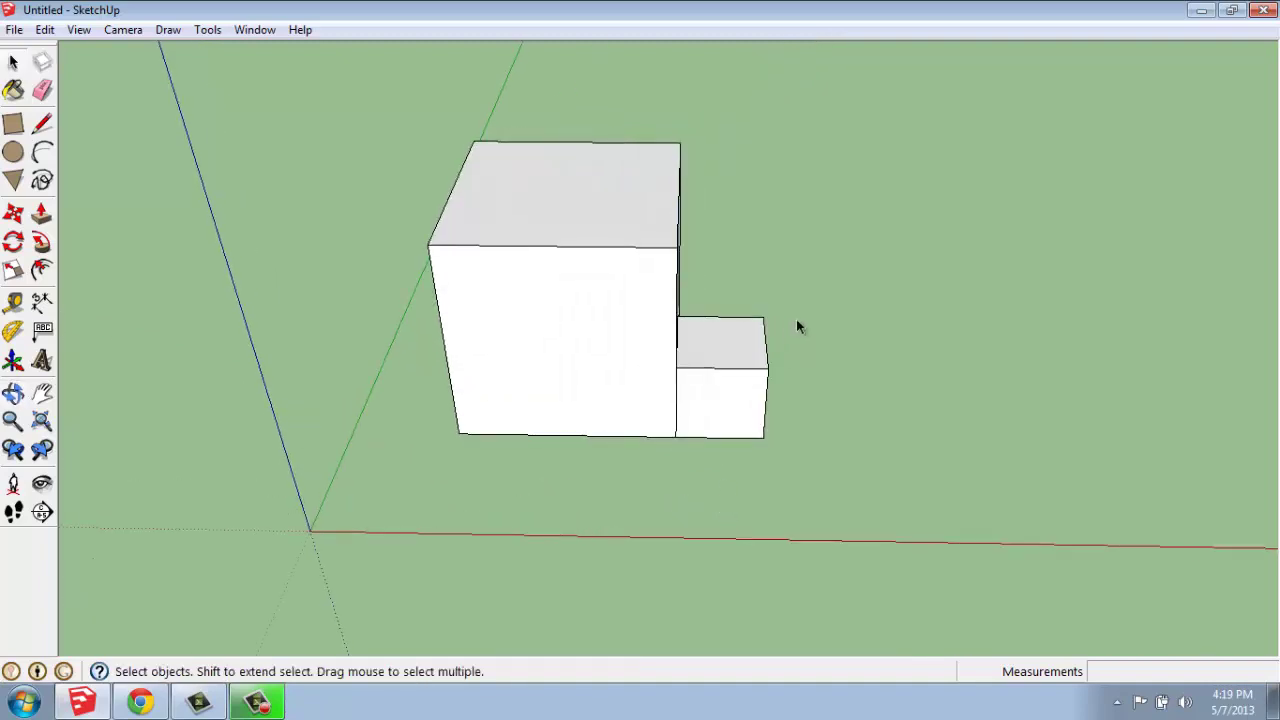
left_click_drag(740, 424, 742, 424)
middle_click_drag(844, 450, 700, 400)
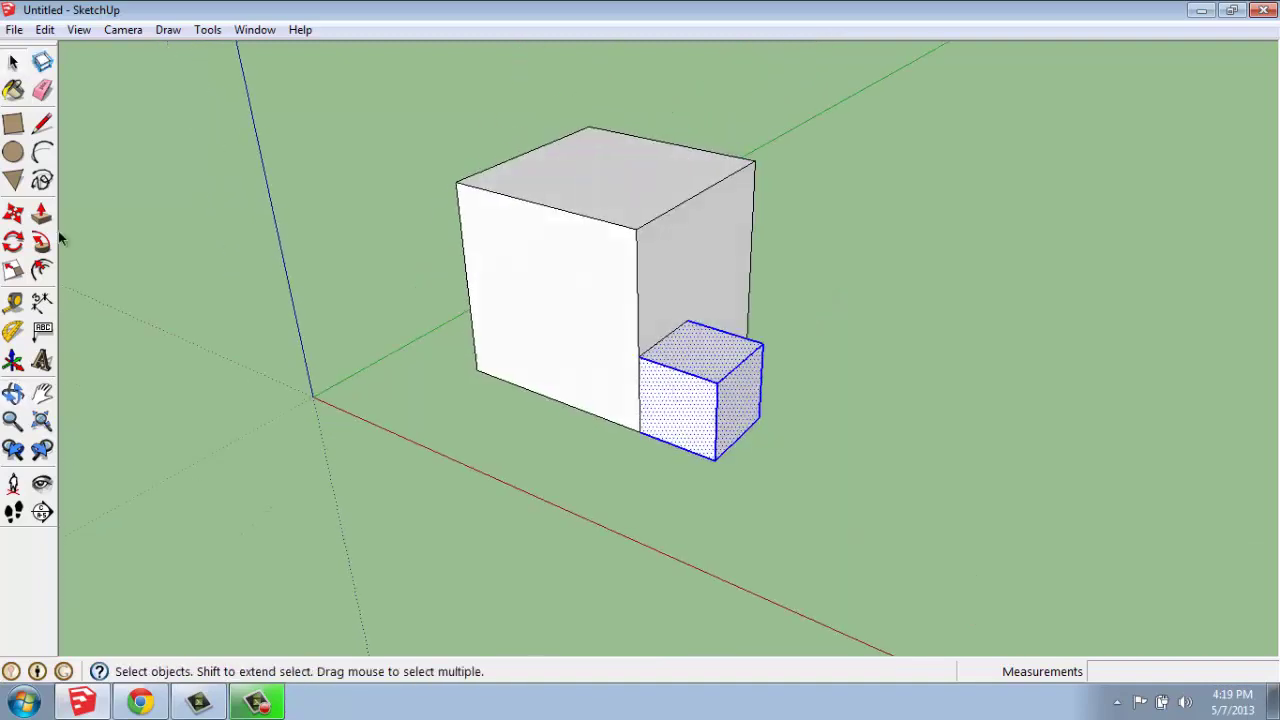
Step: Move the small cube by its corner, folding the large cube's side into a diagonal face
key("m")
left_click(716, 459)
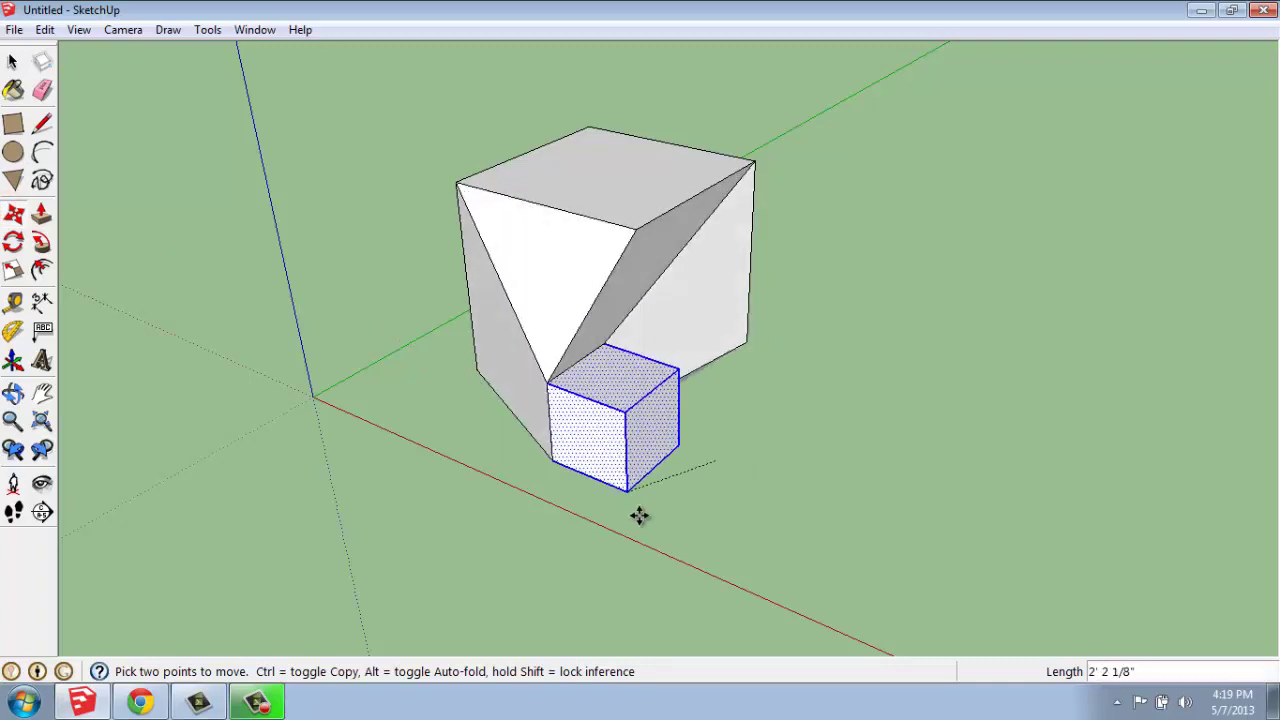
left_click(708, 468)
middle_click_drag(917, 409, 880, 463)
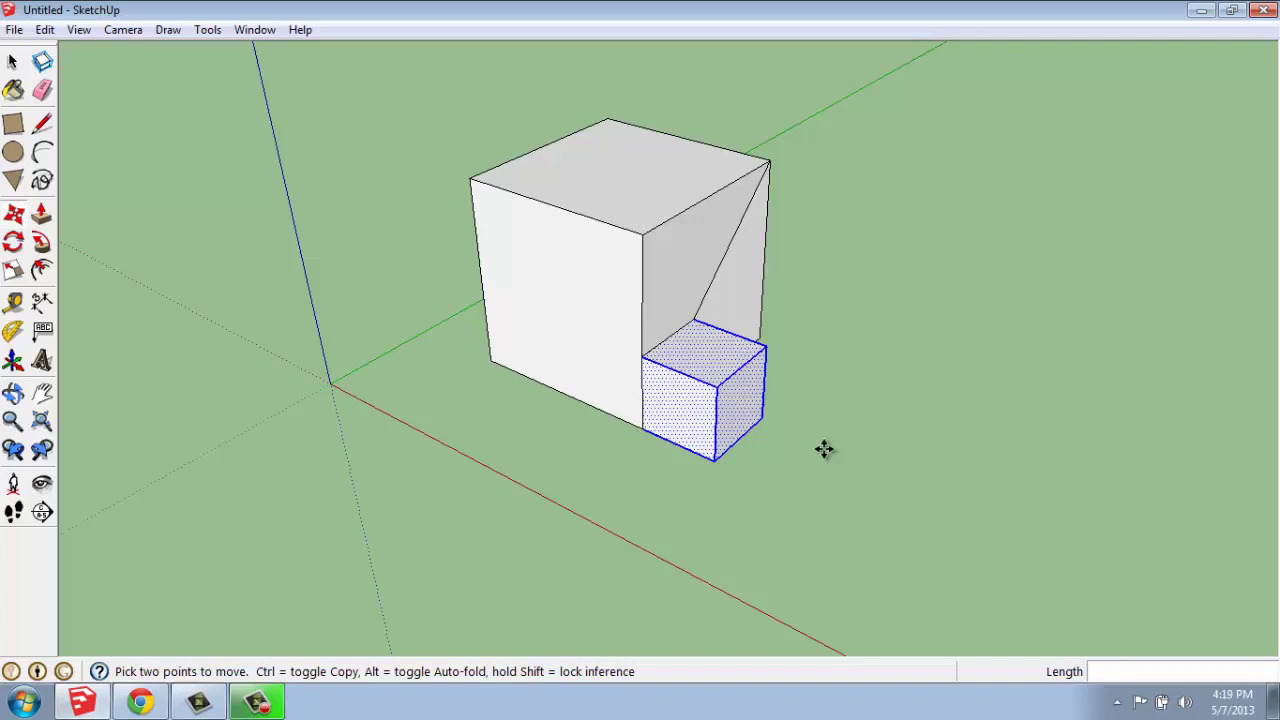
Step: Undo twice to restore the large cube and return the small cube to its earlier spot
key("ctrl+t")
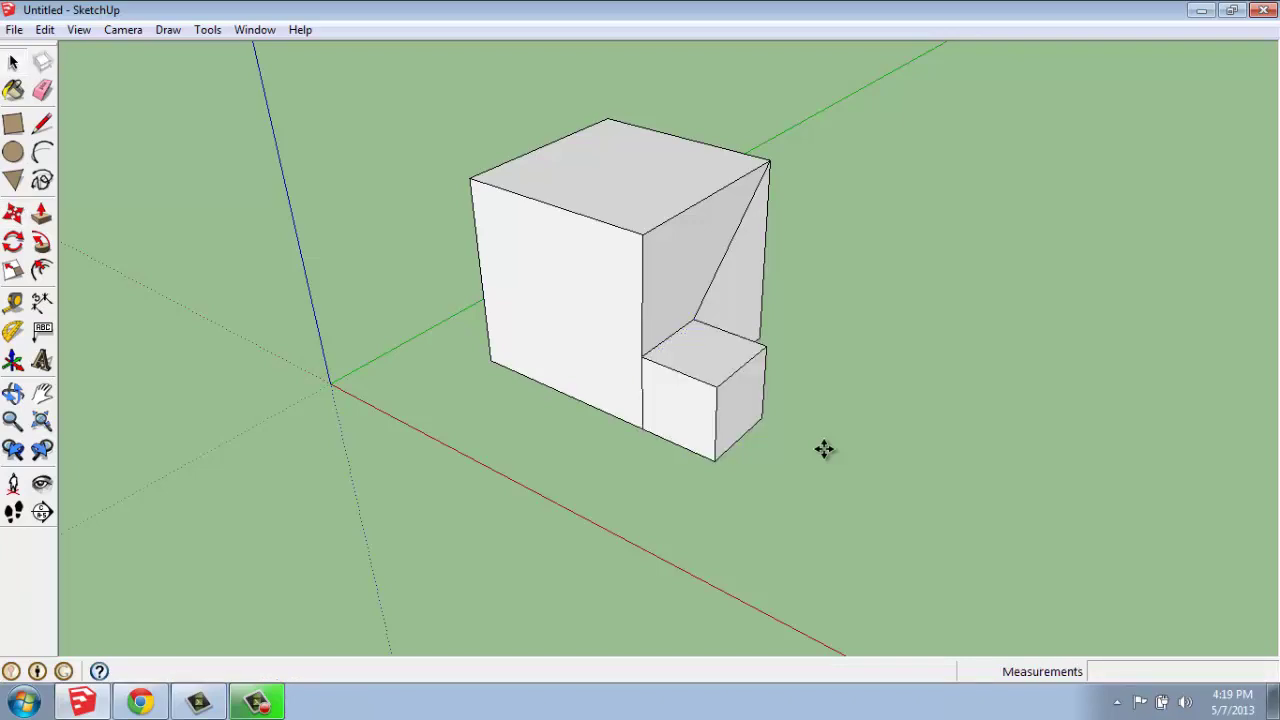
key("space")
key("ctrl+z")
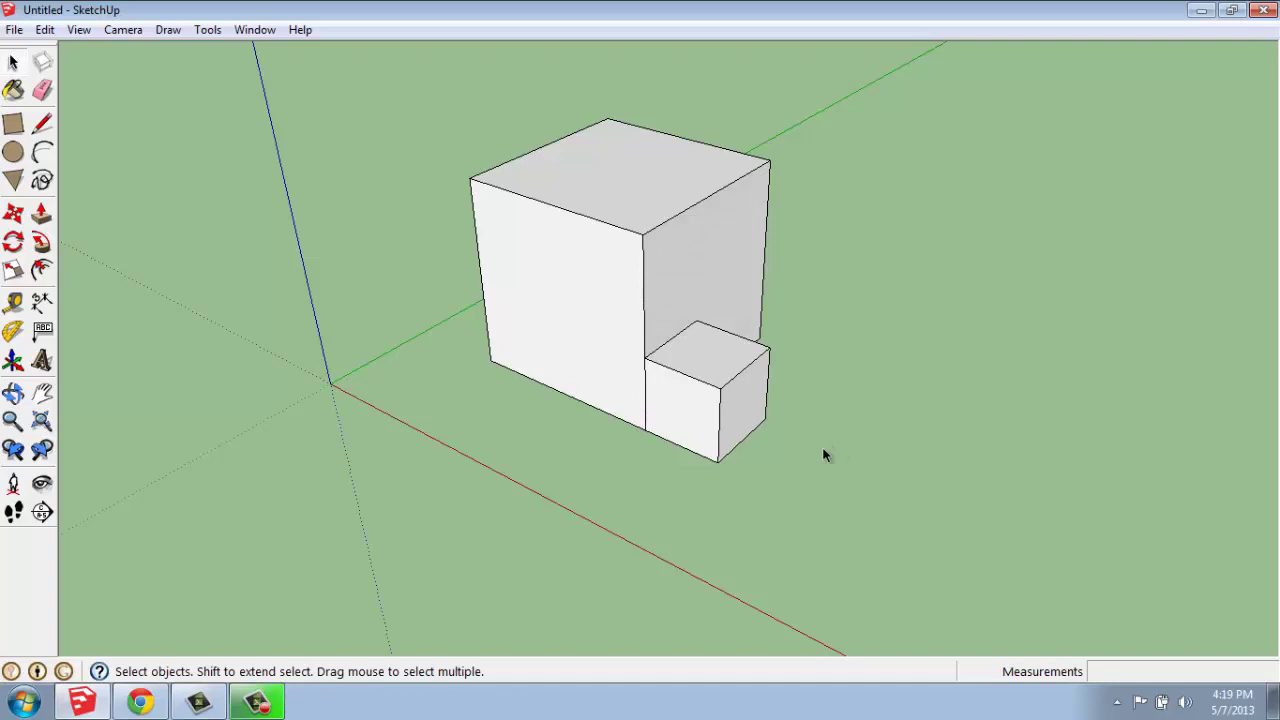
key("ctrl+z")
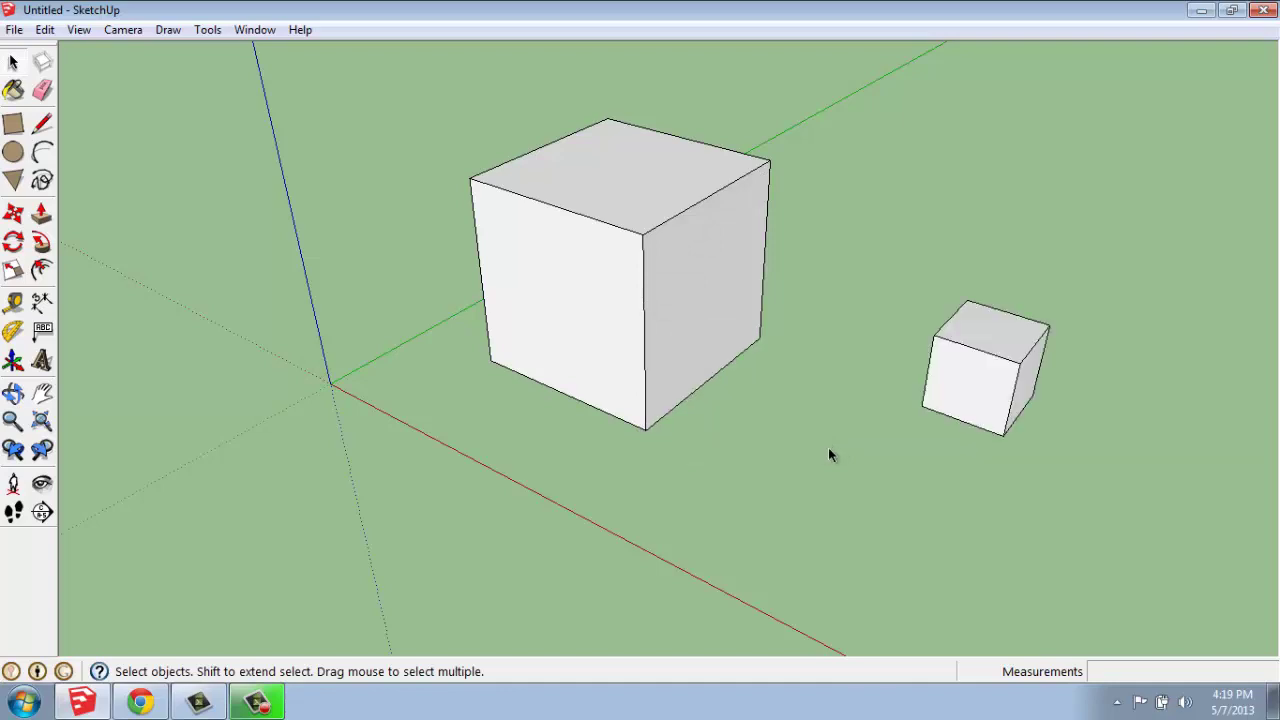
Step: Select the whole small cube and make it a group
middle_click_drag(728, 478, 829, 486)
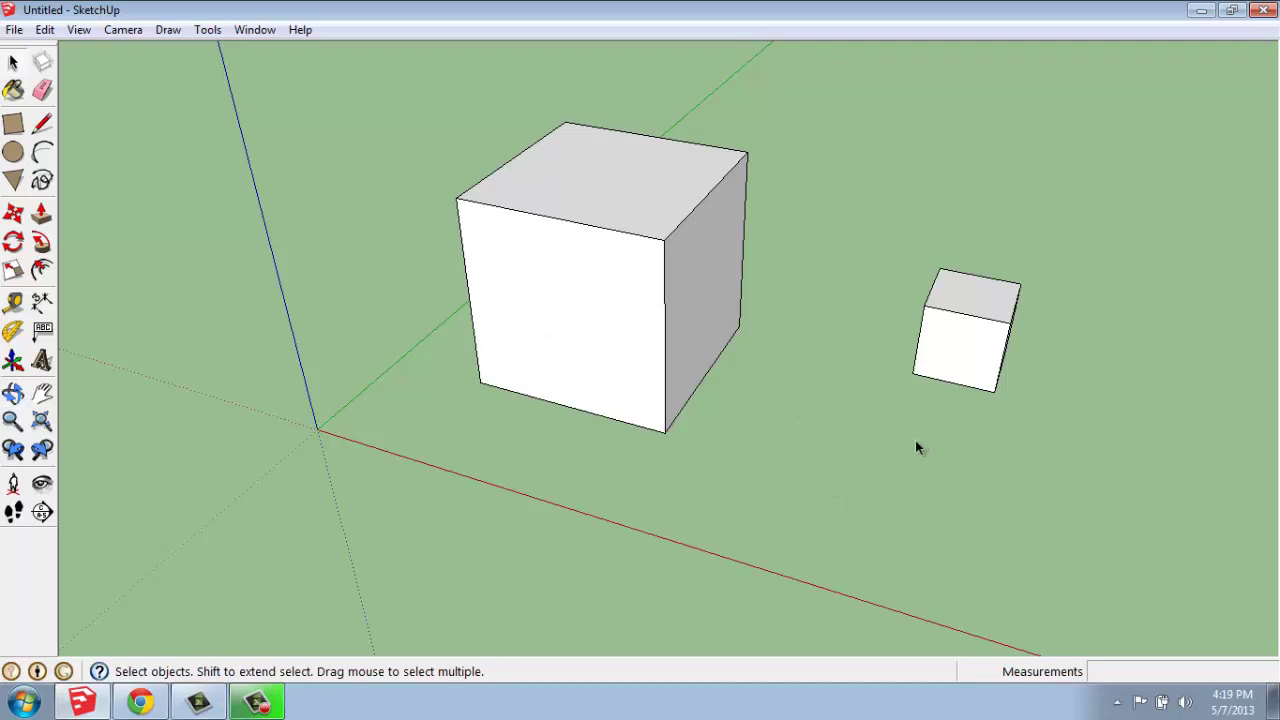
middle_click_drag(915, 440, 815, 435)
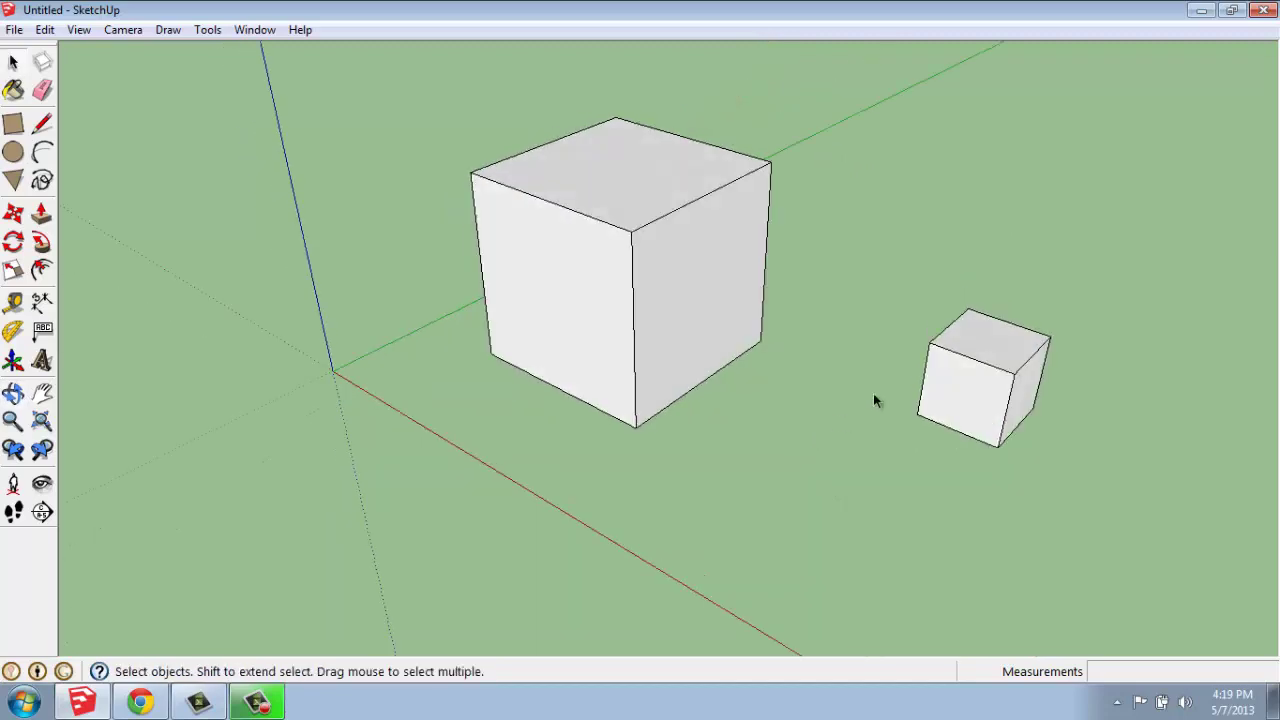
triple_click(1000, 400)
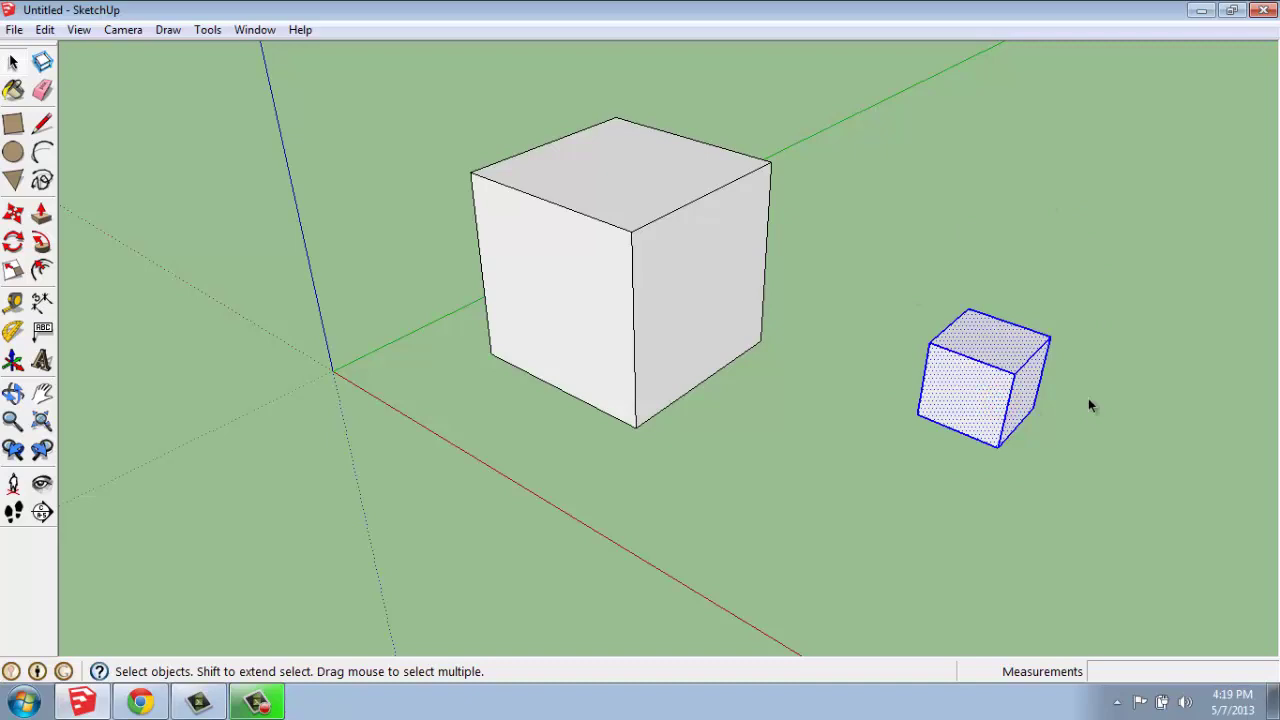
right_click(988, 398)
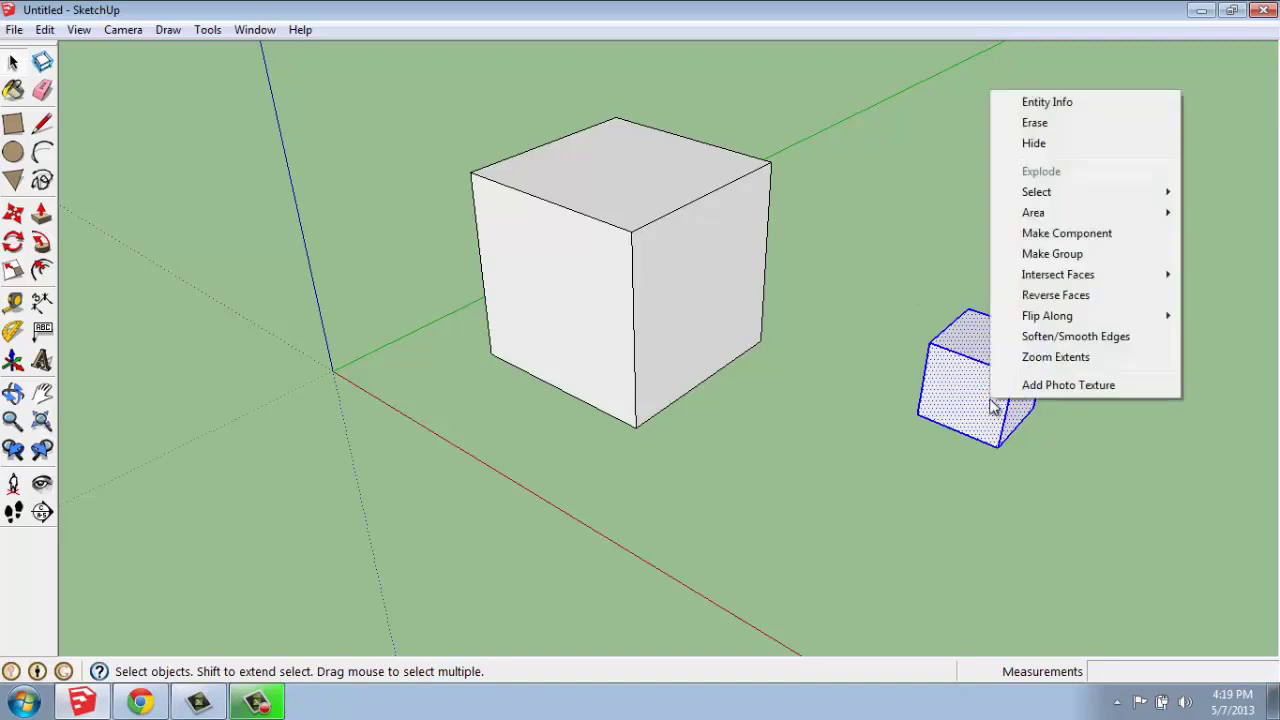
left_click(1052, 257)
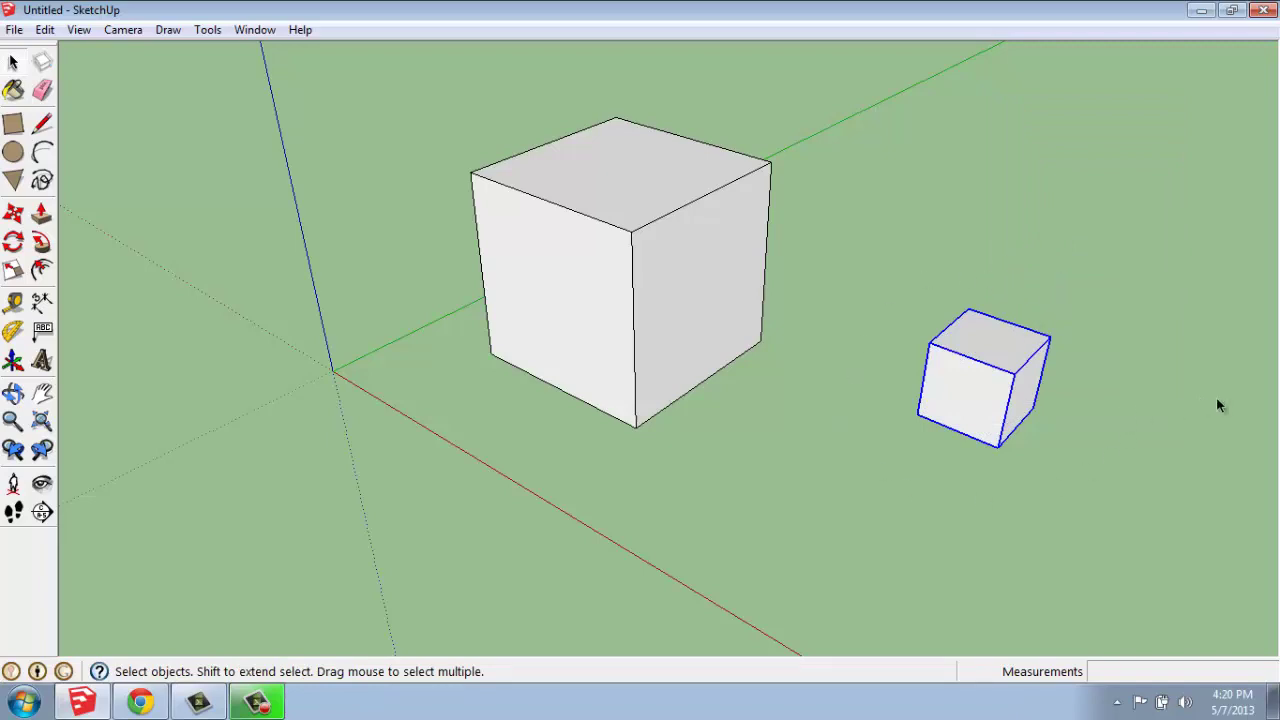
scroll(1129, 348, "up", 3)
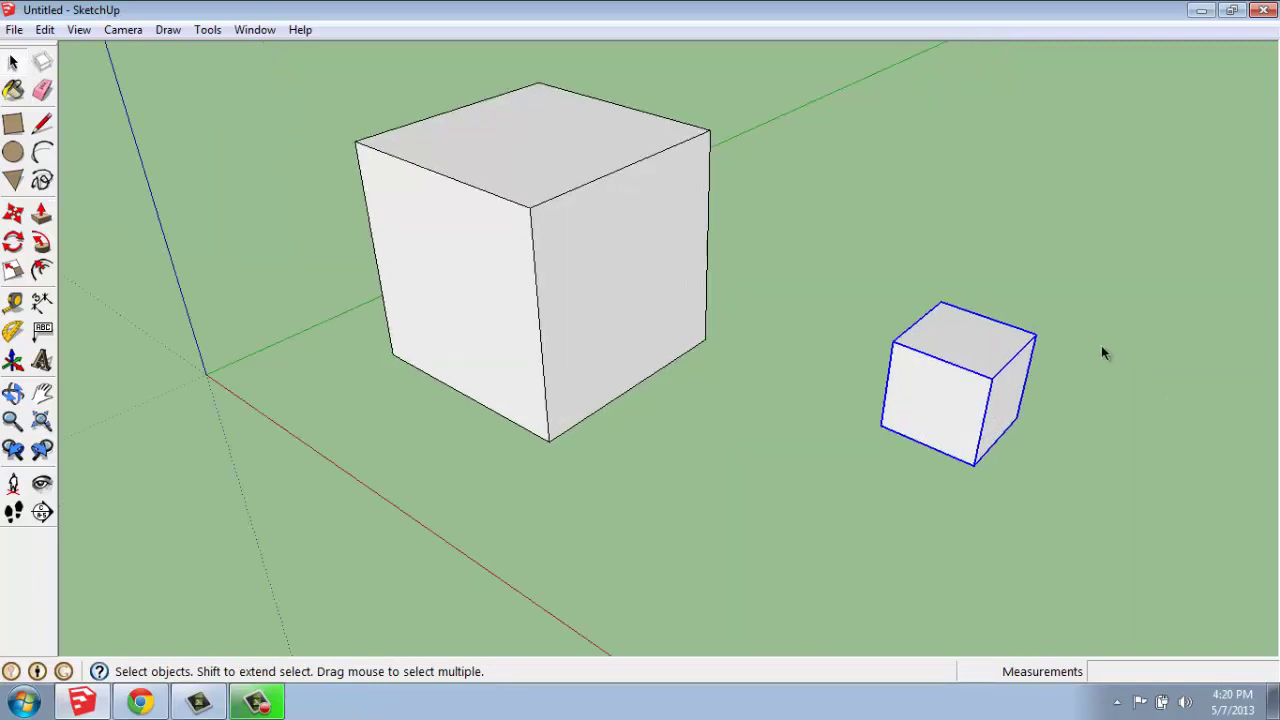
right_click(908, 364)
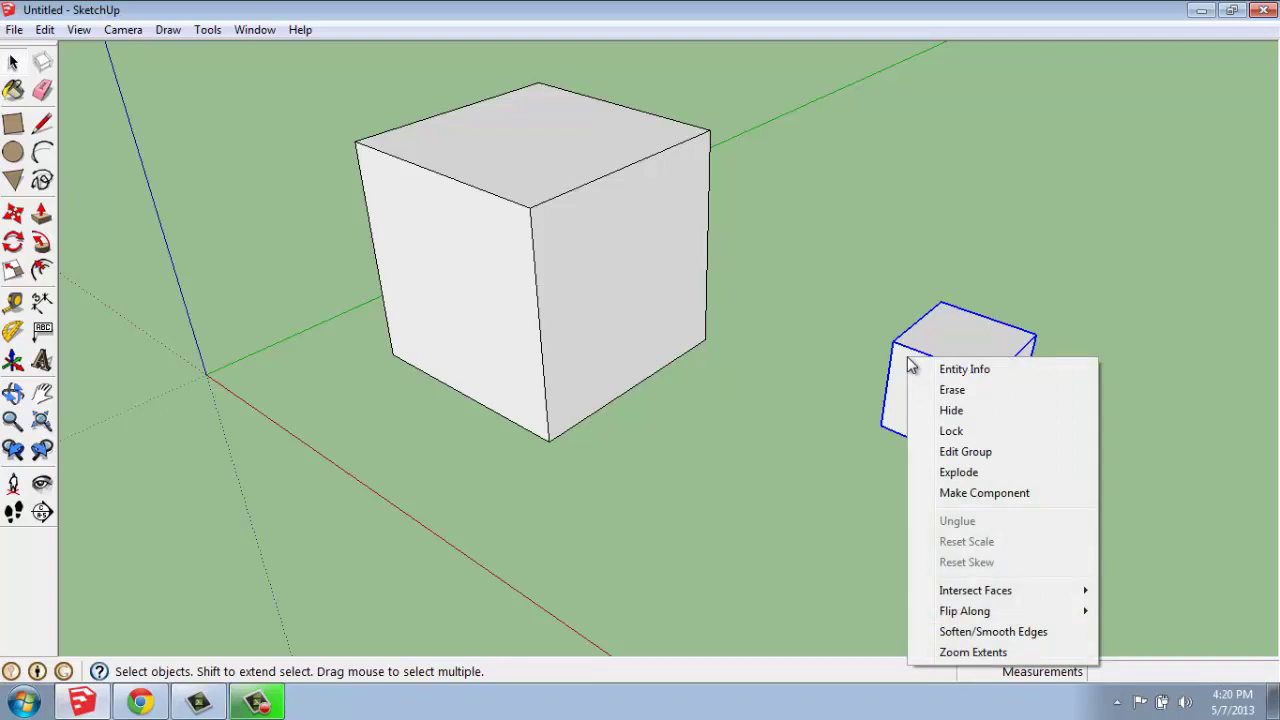
left_click(988, 473)
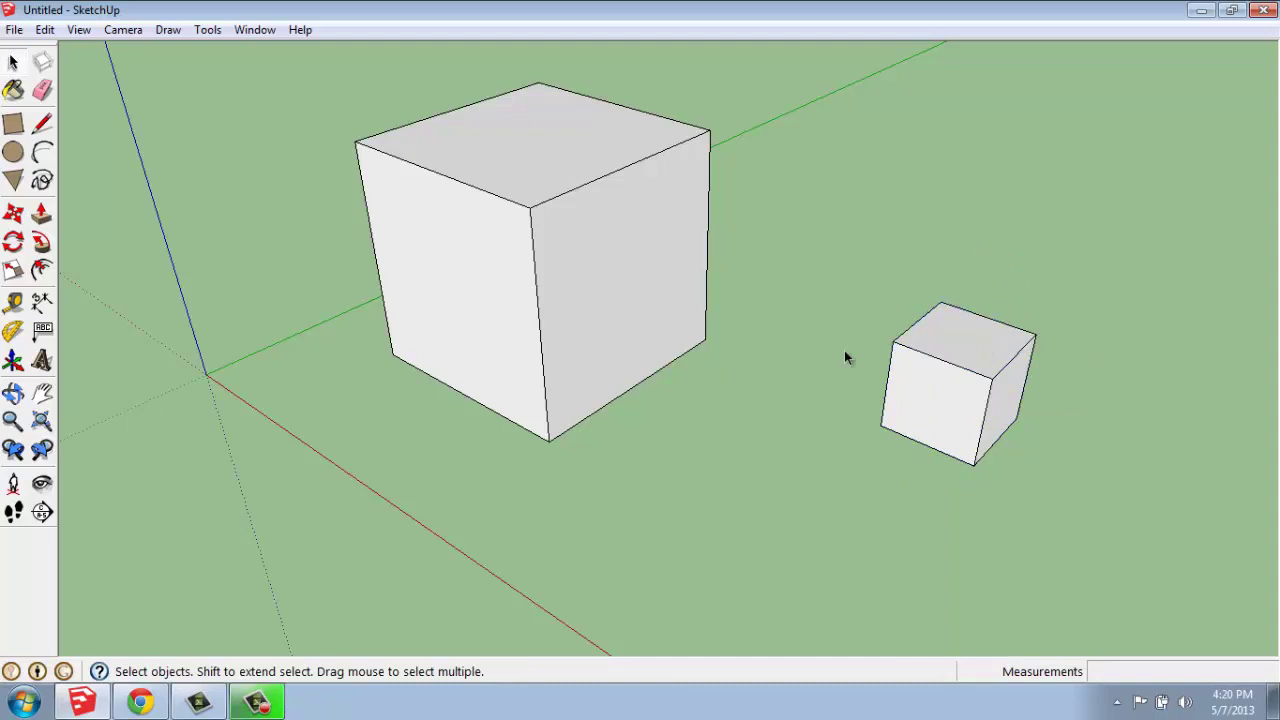
triple_click(930, 363)
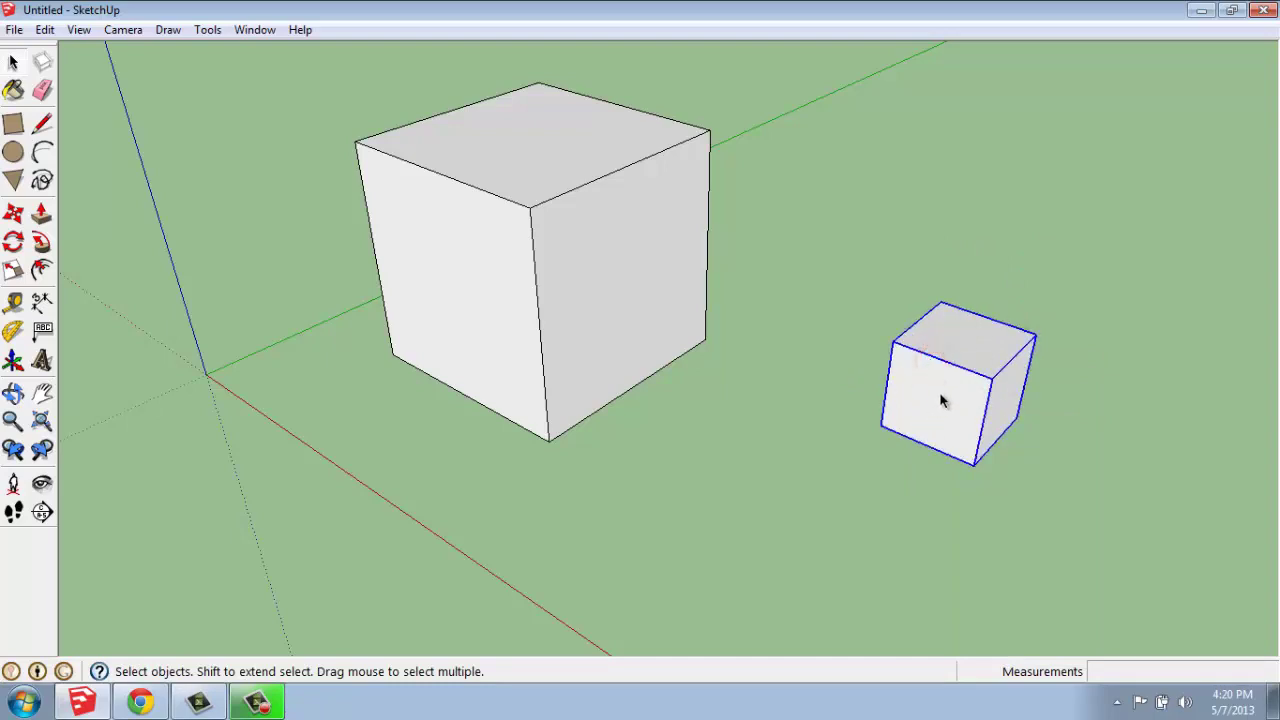
left_click(818, 272)
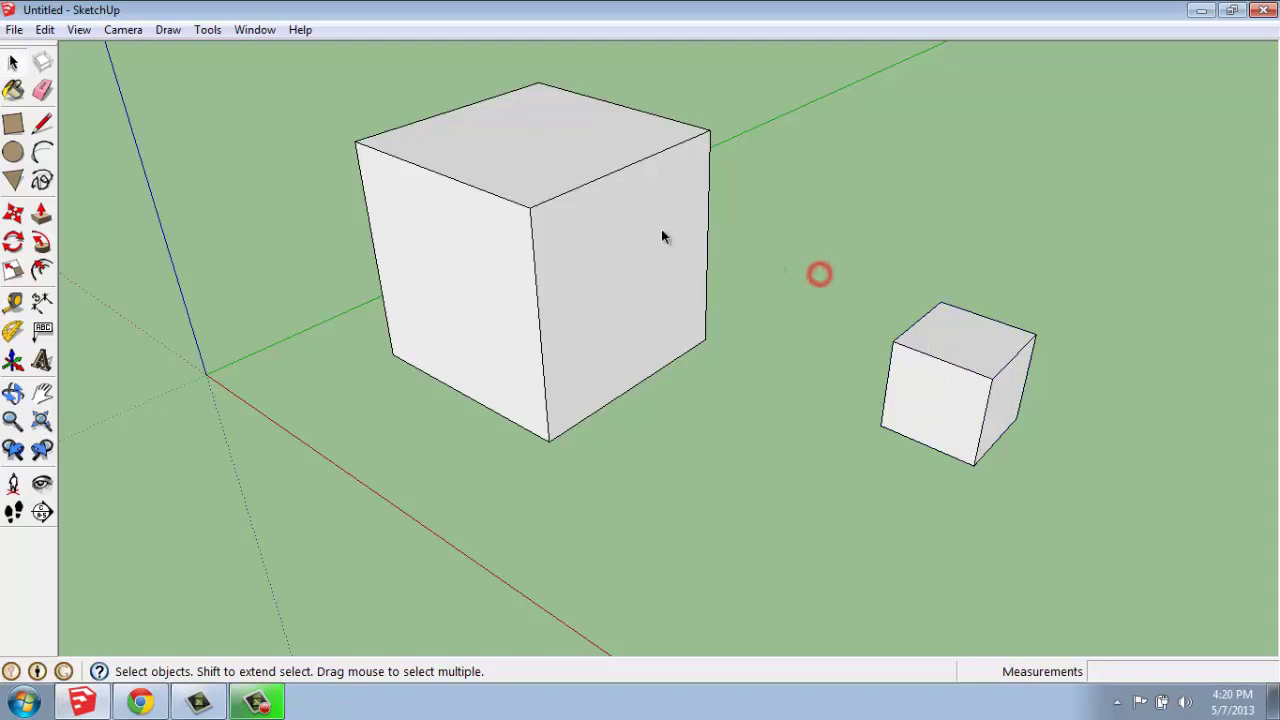
left_click(574, 225)
left_click(509, 244)
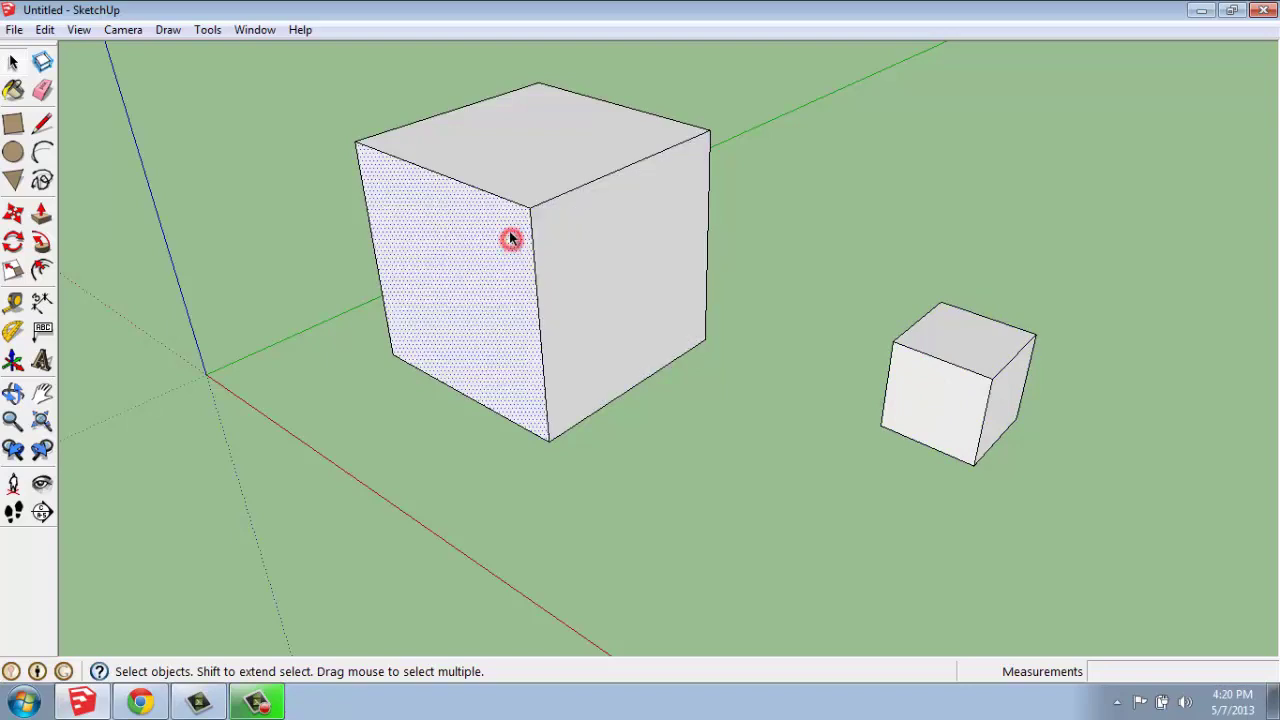
left_click(529, 166)
left_click(509, 263)
triple_click(589, 252)
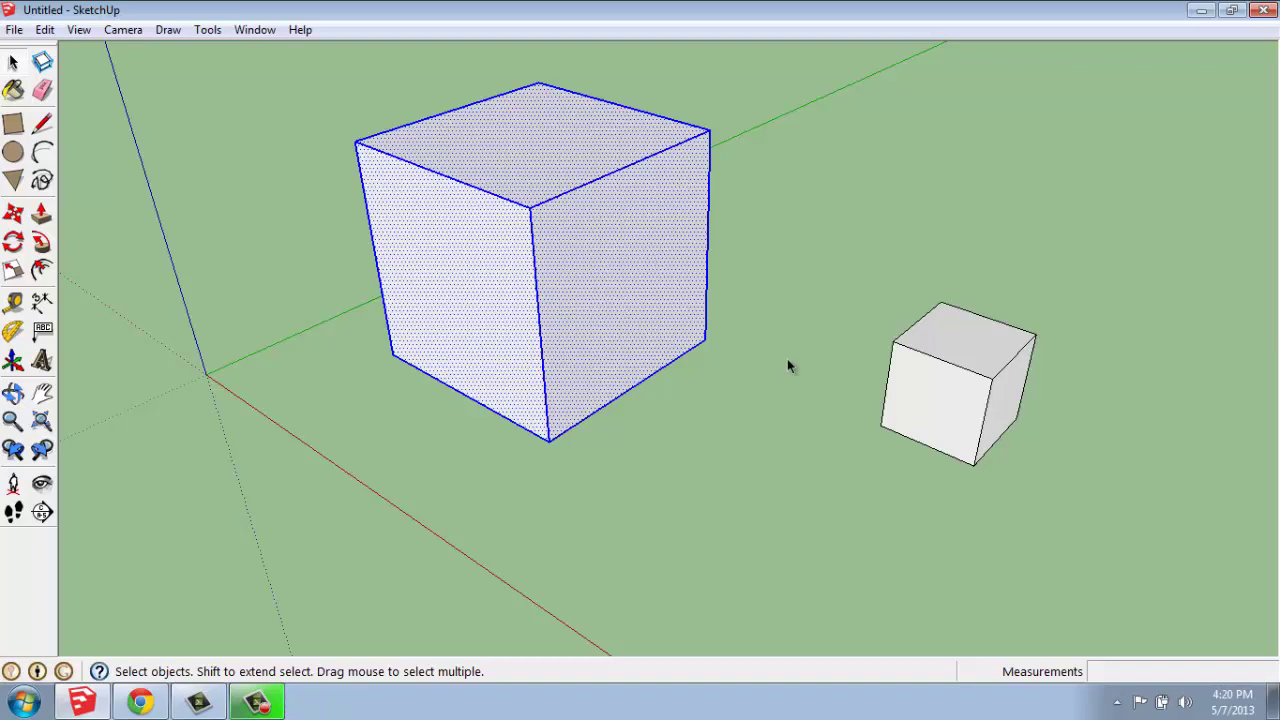
left_click(949, 414)
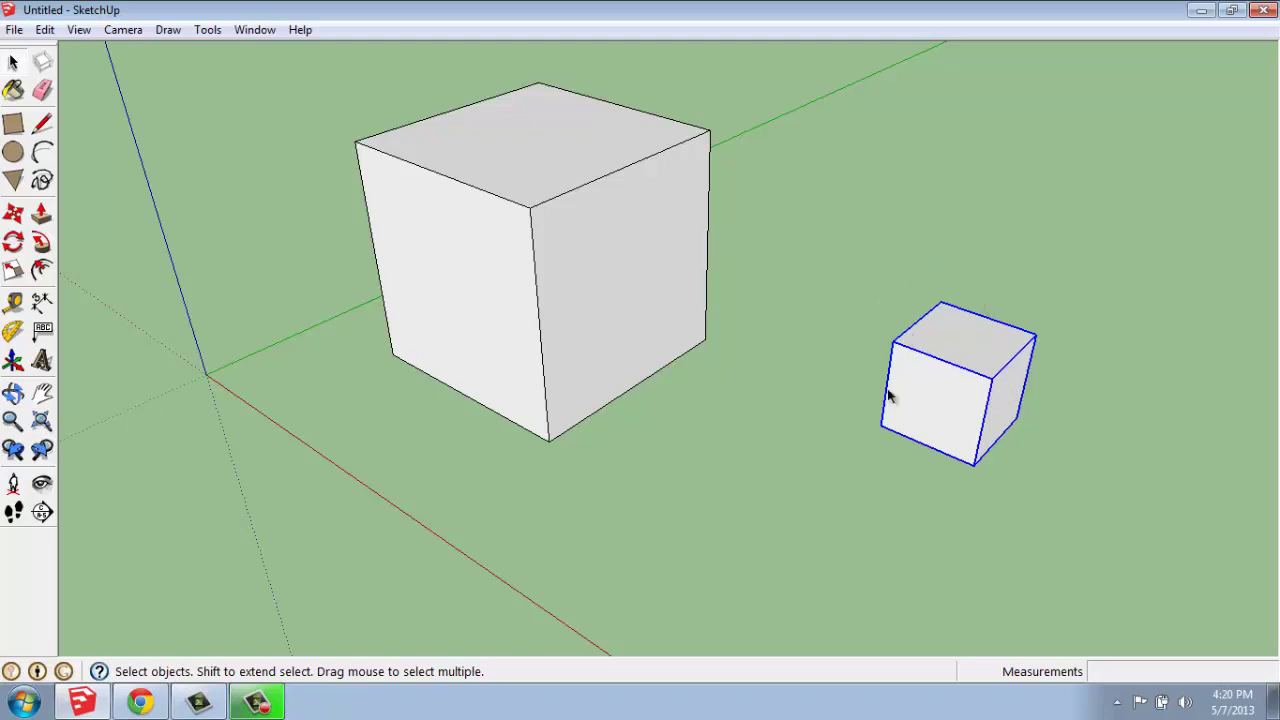
Step: Open the small cube's group with Edit Group and zoom in on it
left_click(1056, 313)
double_click(998, 357)
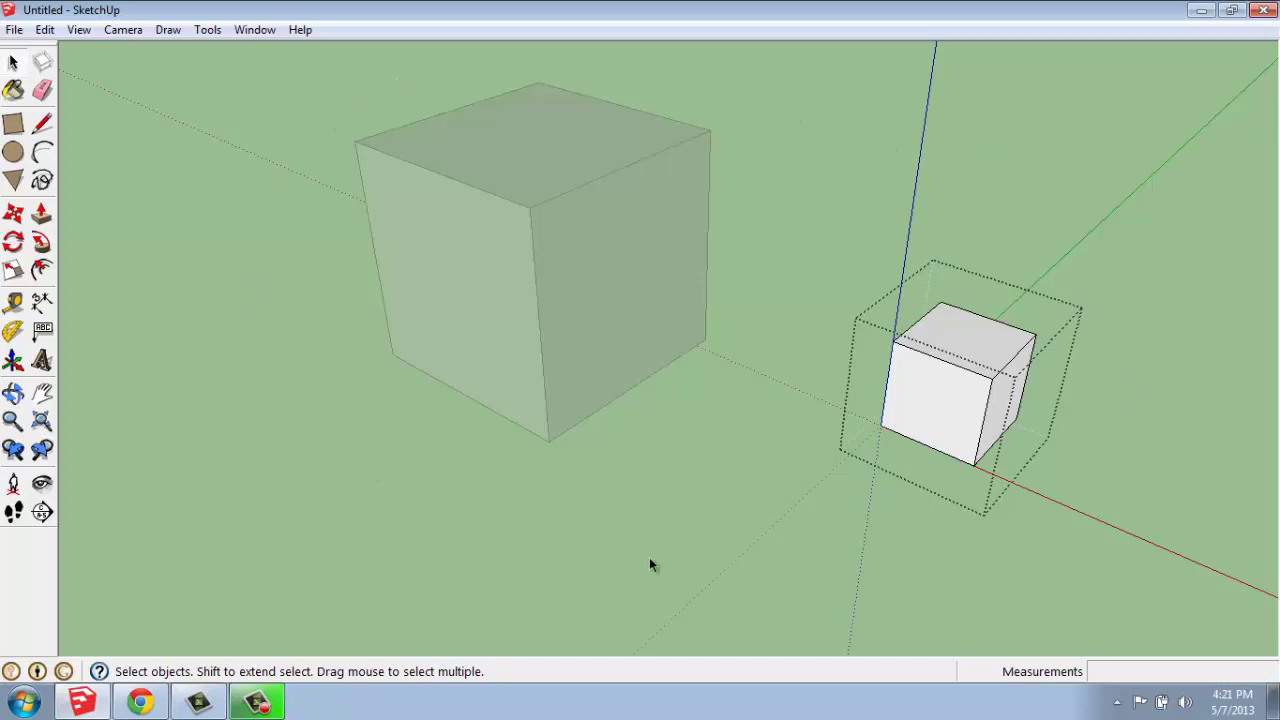
left_click(1064, 254)
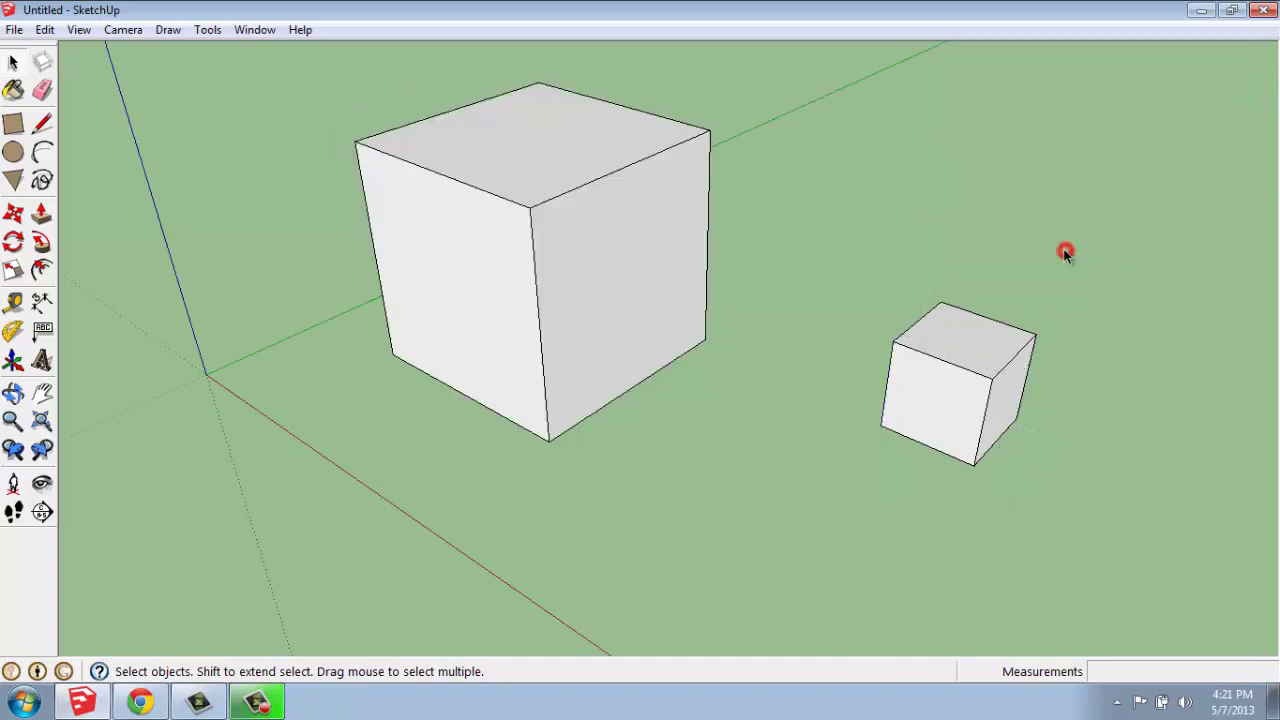
left_click(950, 408)
right_click(935, 371)
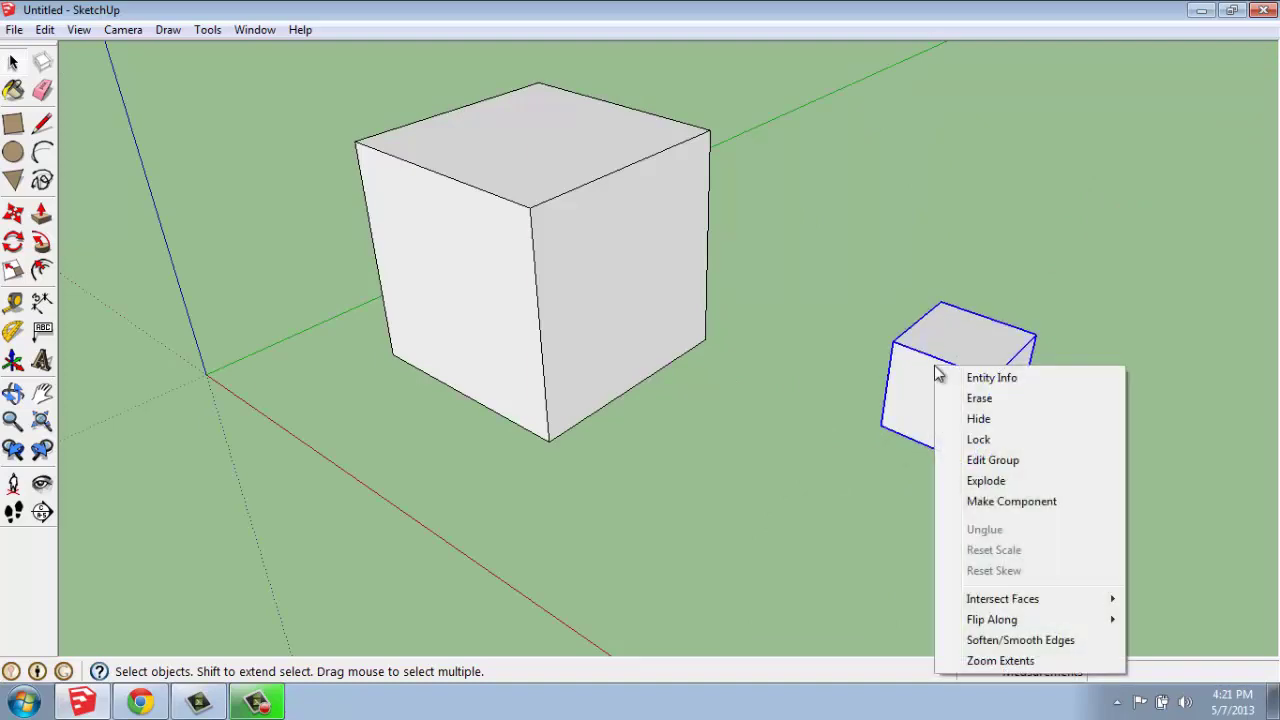
left_click(980, 465)
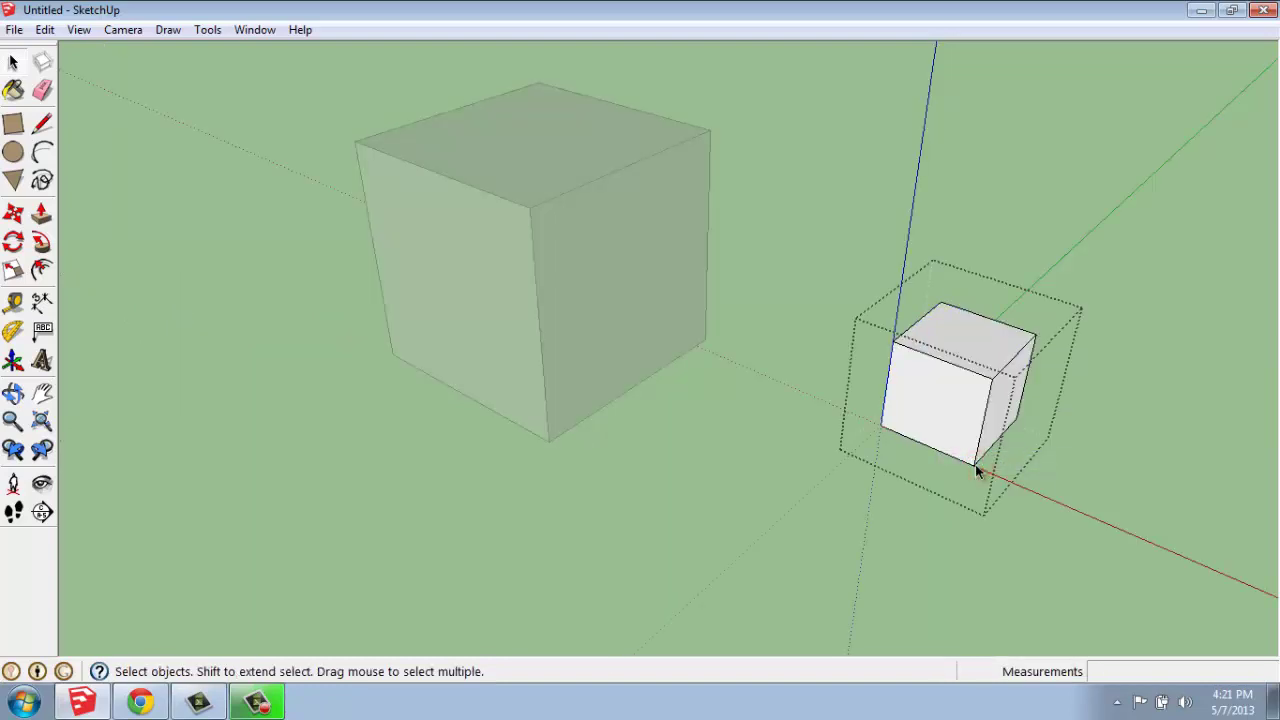
scroll(1137, 400, "up", 1)
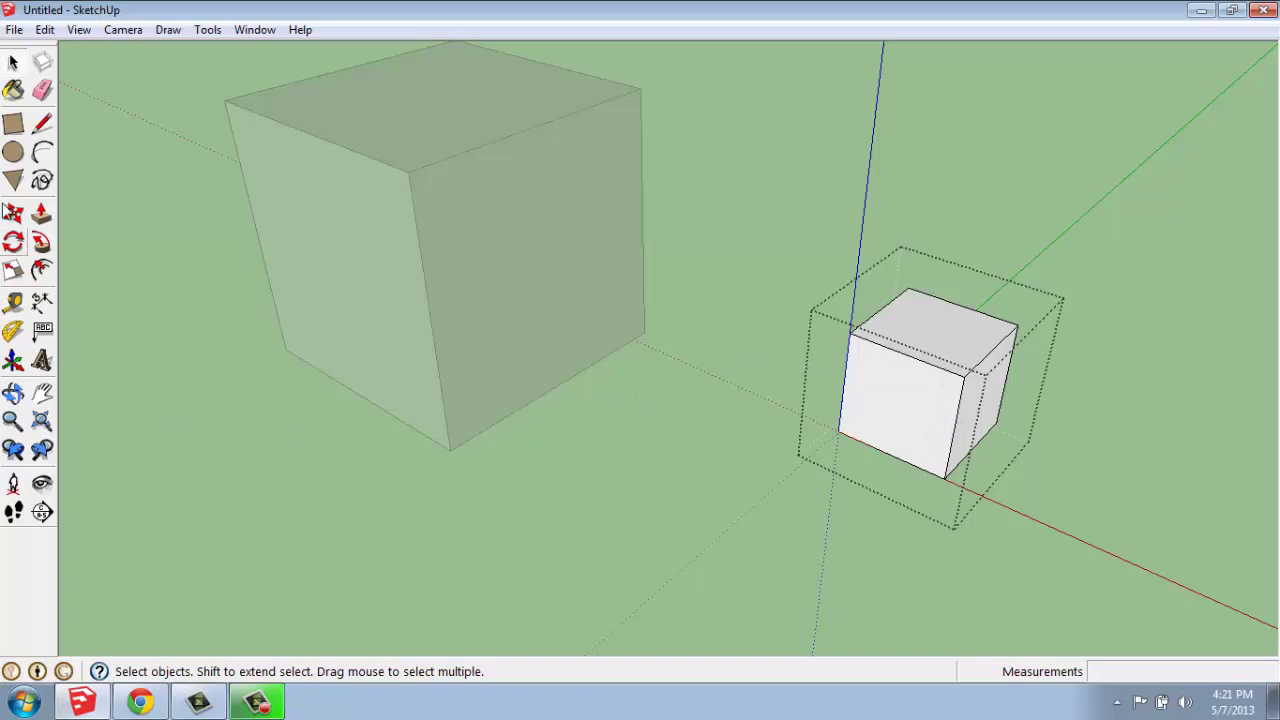
Step: Draw a line across the small cube's top and pull its back half up 1' 9 1/2"
left_click(40, 126)
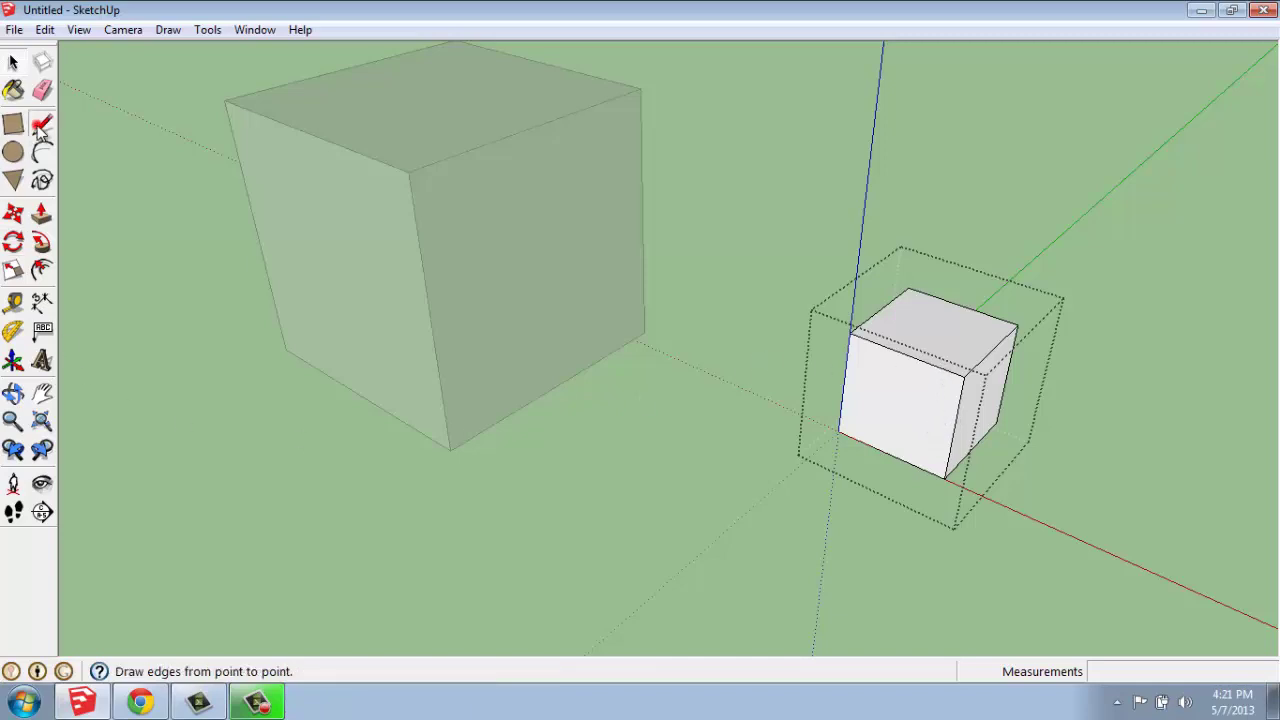
left_click(880, 308)
left_click(993, 347)
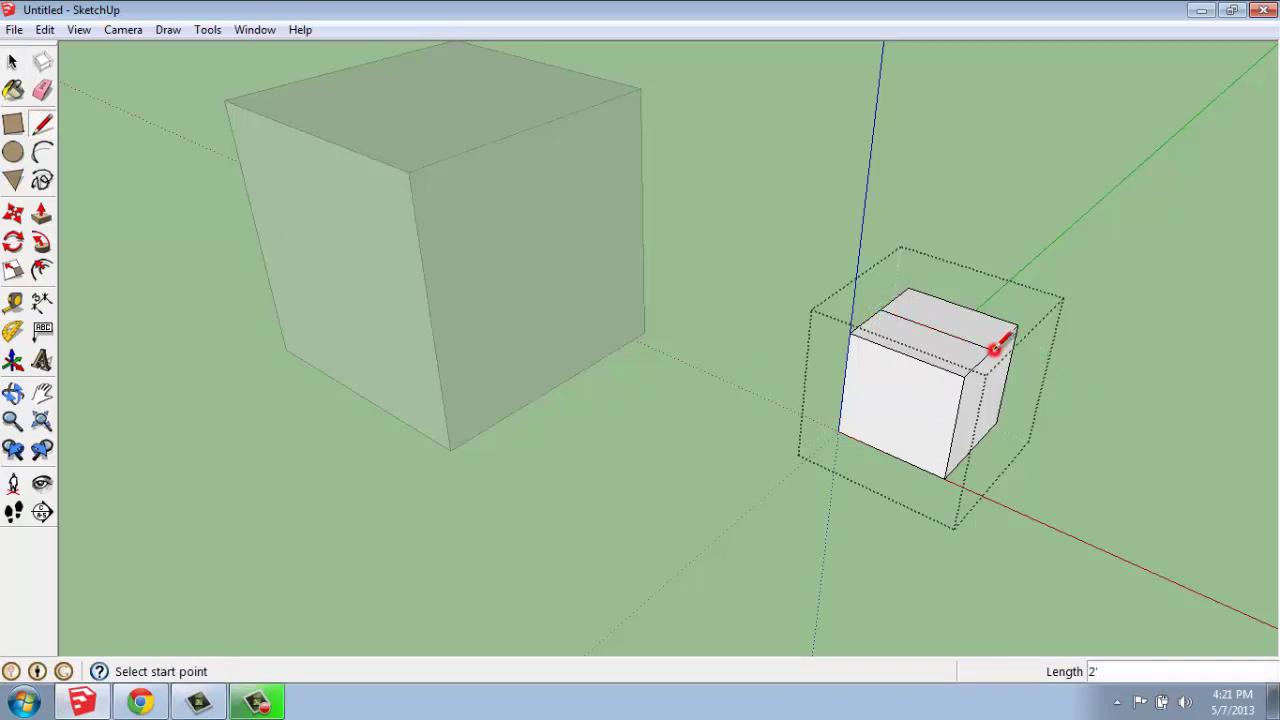
left_click(40, 213)
left_click_drag(940, 322, 963, 214)
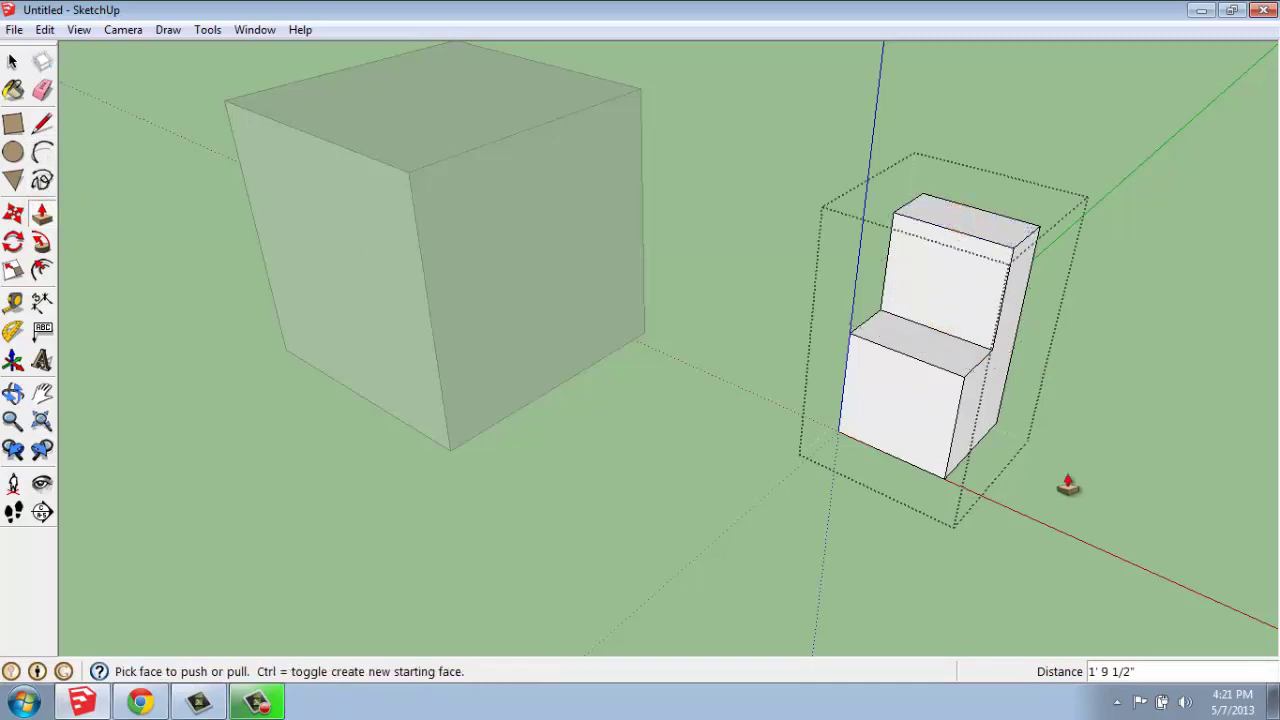
key("space")
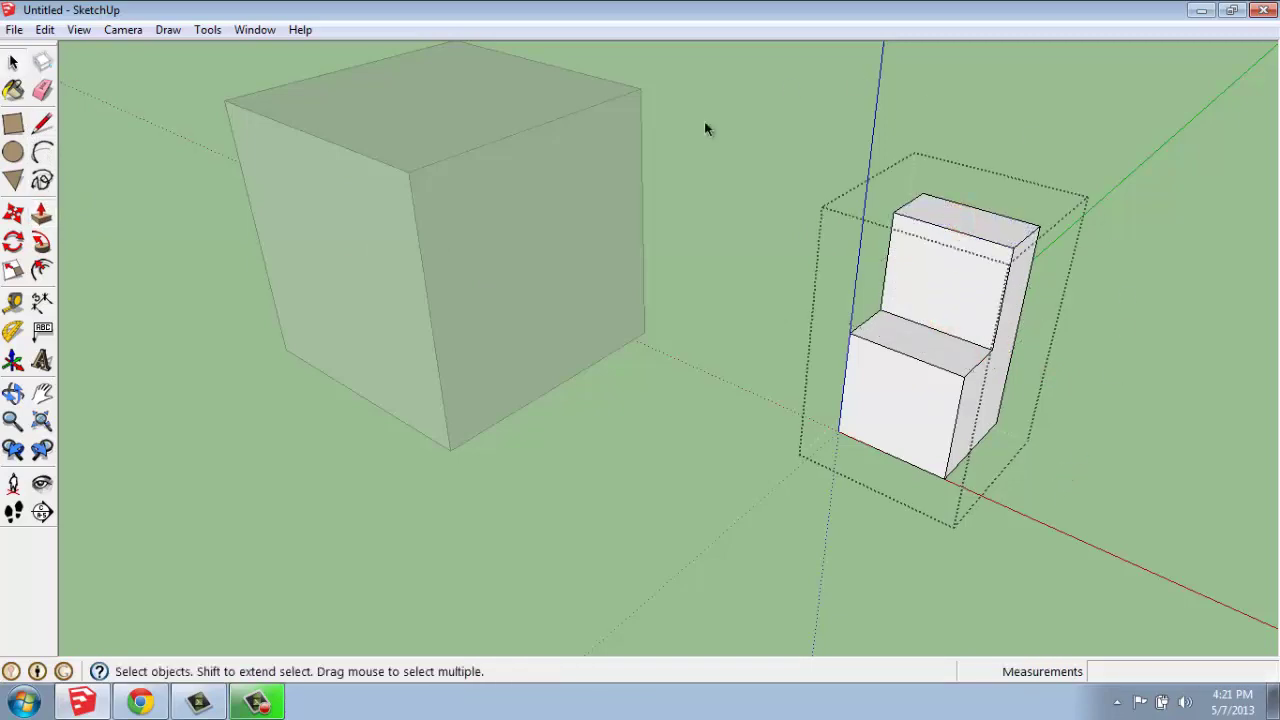
Step: Exit the group and inspect the model, briefly selecting the stepped group and the large cube's front face
left_click(1086, 454)
scroll(1160, 455, "down", 2)
middle_click_drag(1101, 413, 590, 265)
middle_click_drag(406, 297, 983, 420)
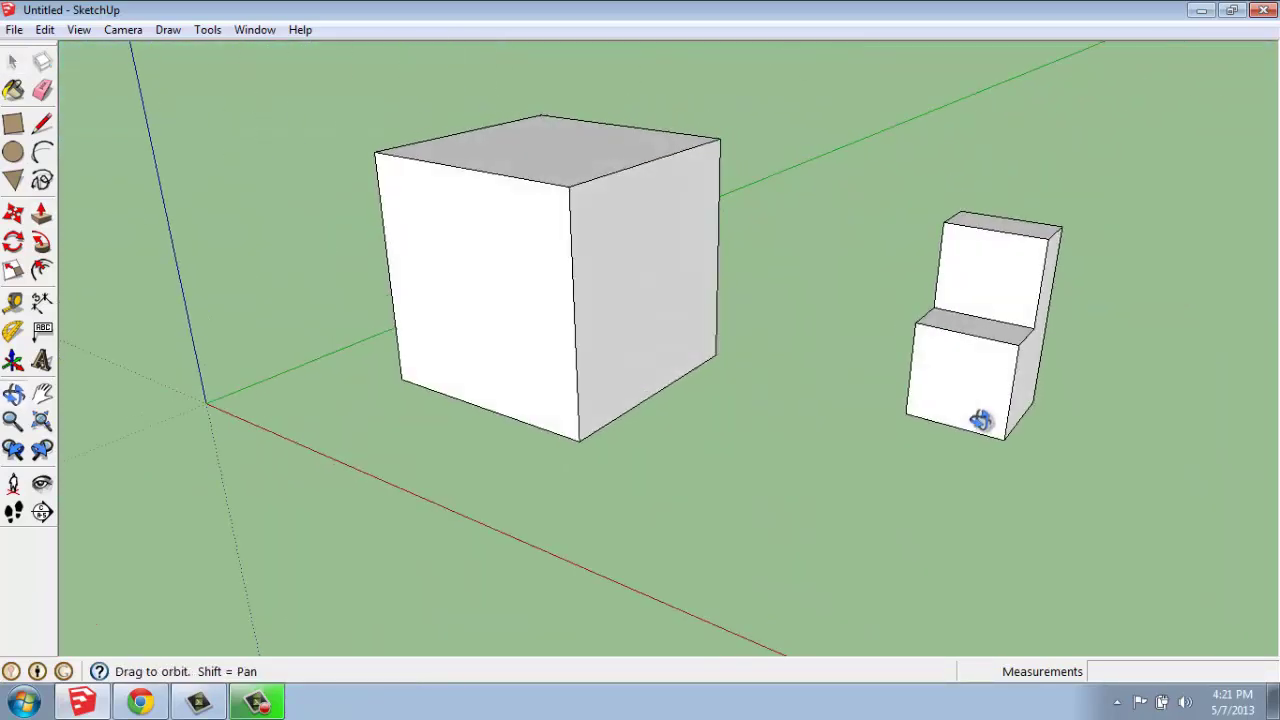
left_click(976, 346)
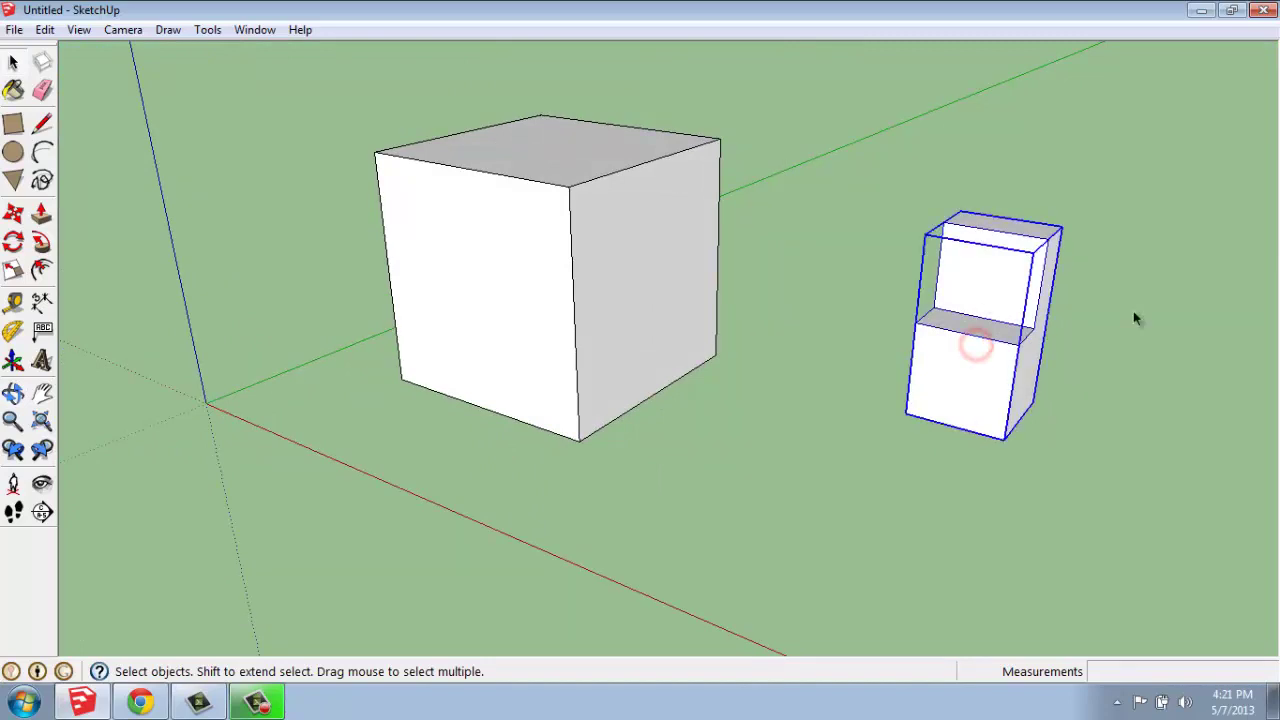
middle_click_drag(1133, 311, 823, 251)
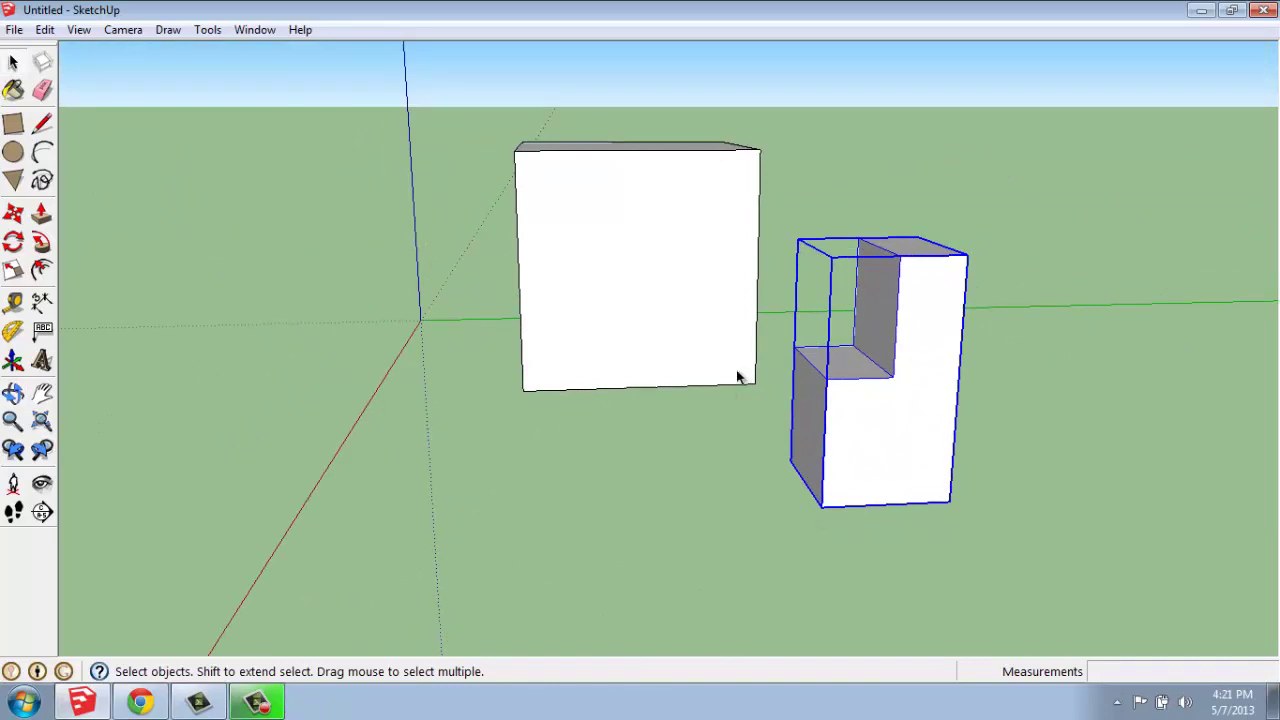
middle_click_drag(737, 375, 1024, 442)
middle_click_drag(943, 397, 758, 380)
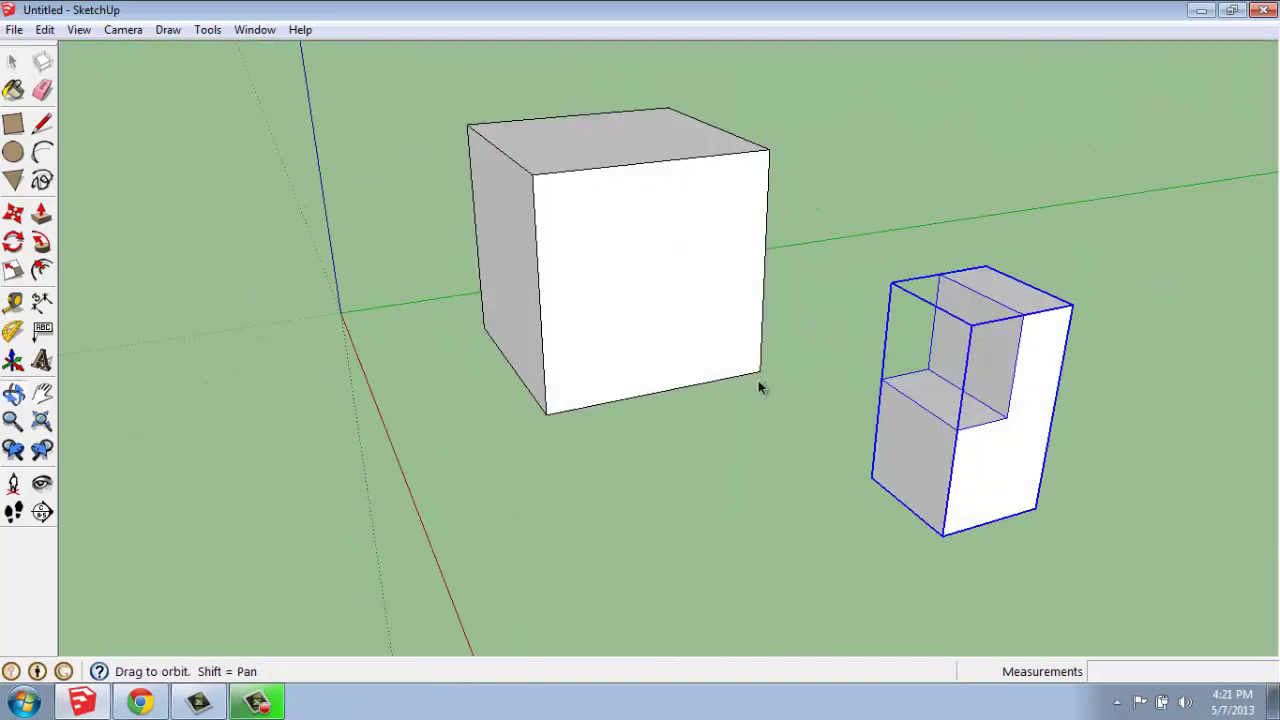
left_click(691, 326)
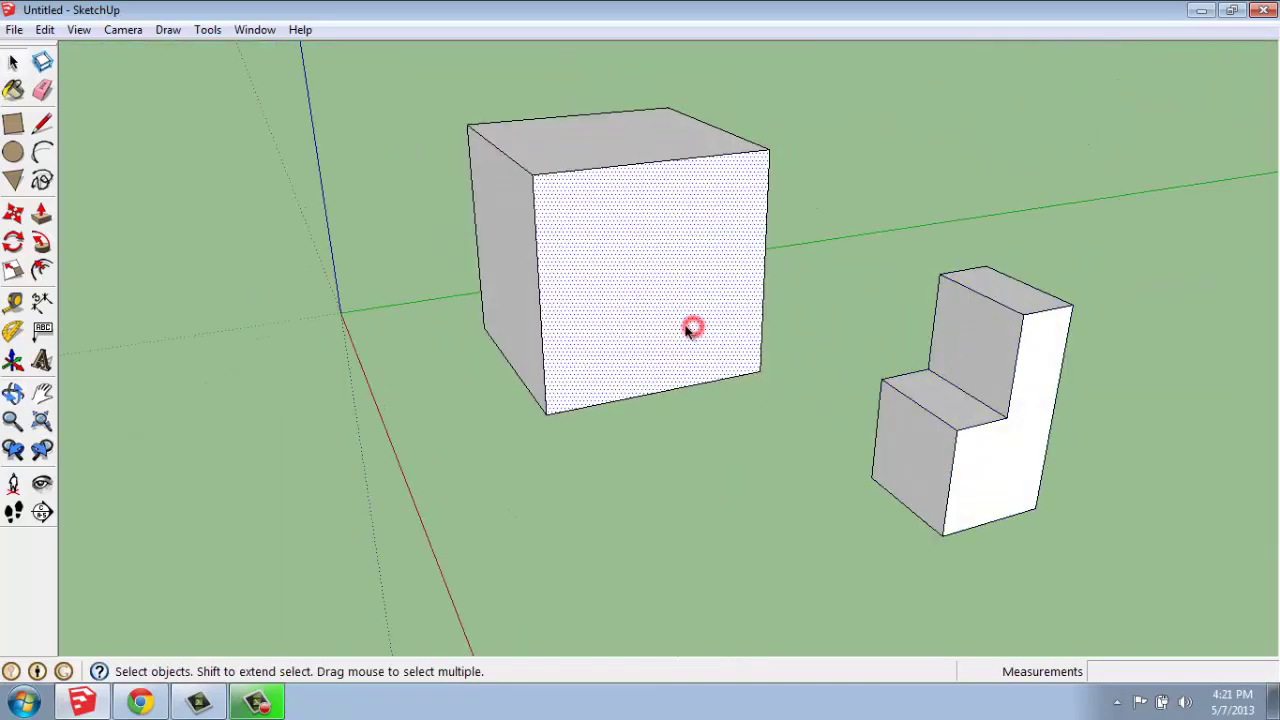
double_click(688, 324)
left_click(903, 274)
middle_click_drag(903, 274, 677, 446)
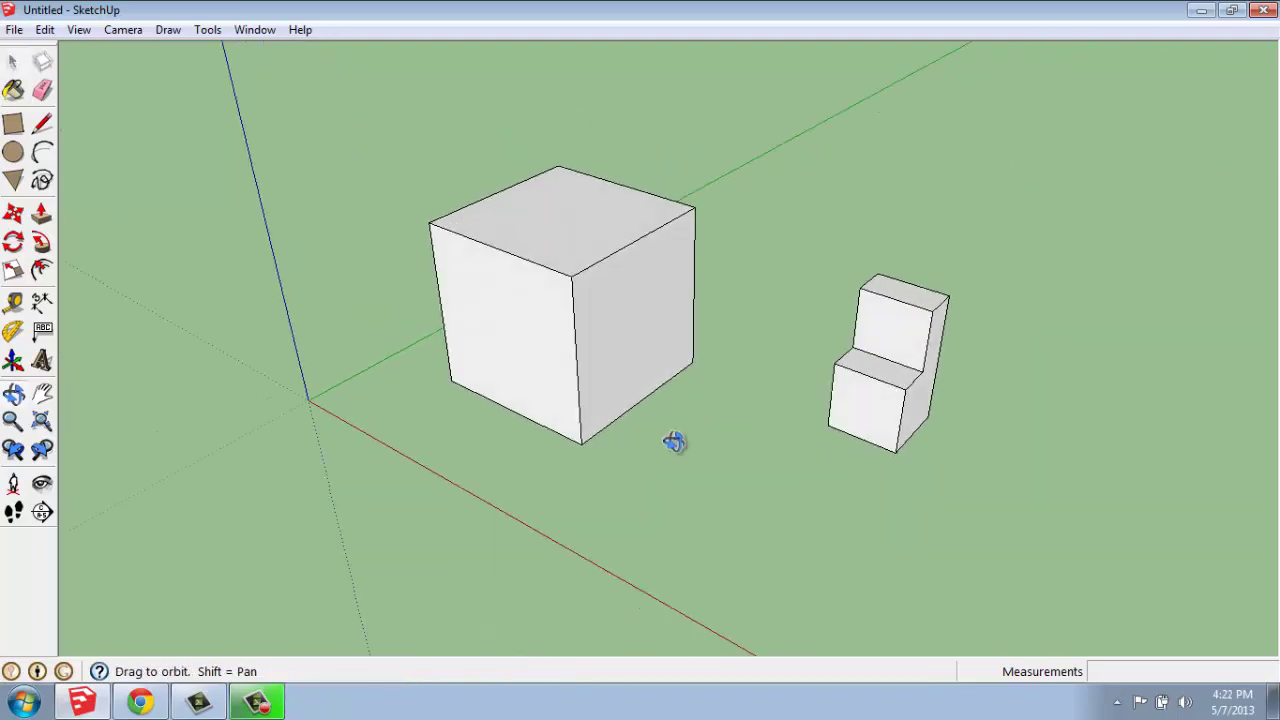
scroll(920, 405, "up", 2)
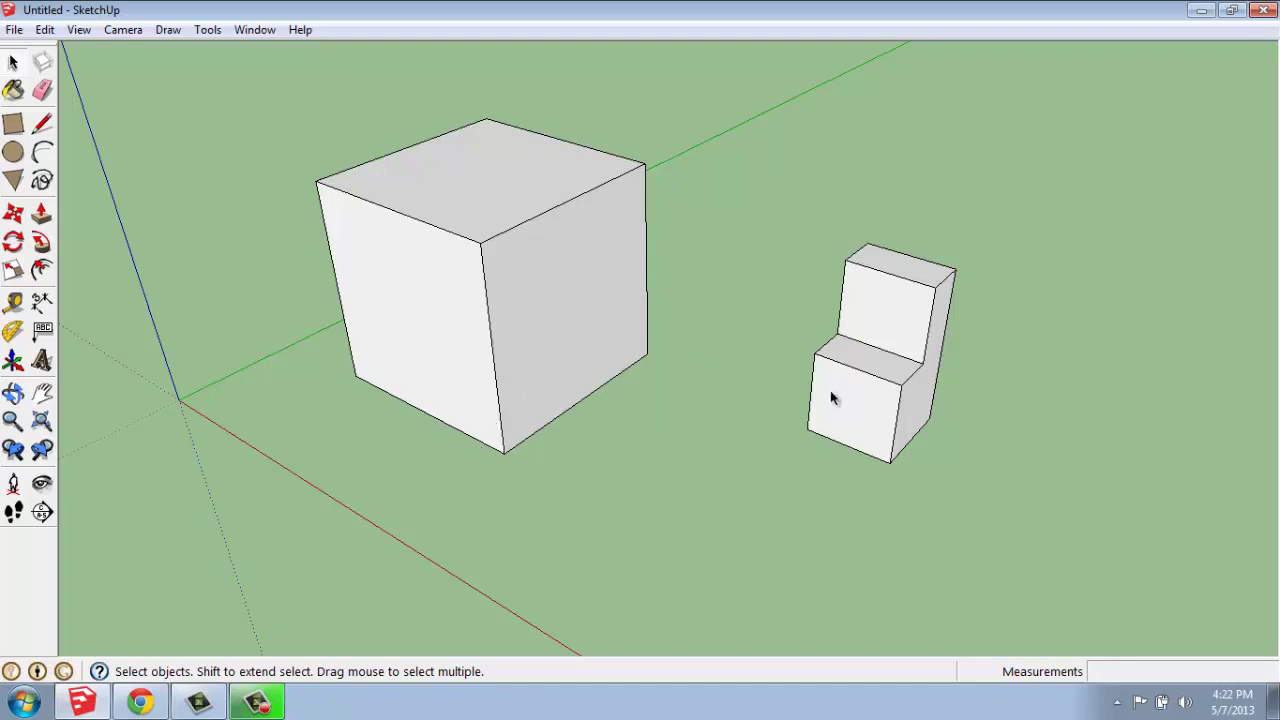
Step: Move the stepped group by its corner into the large cube's side and check both sides
left_click(872, 366)
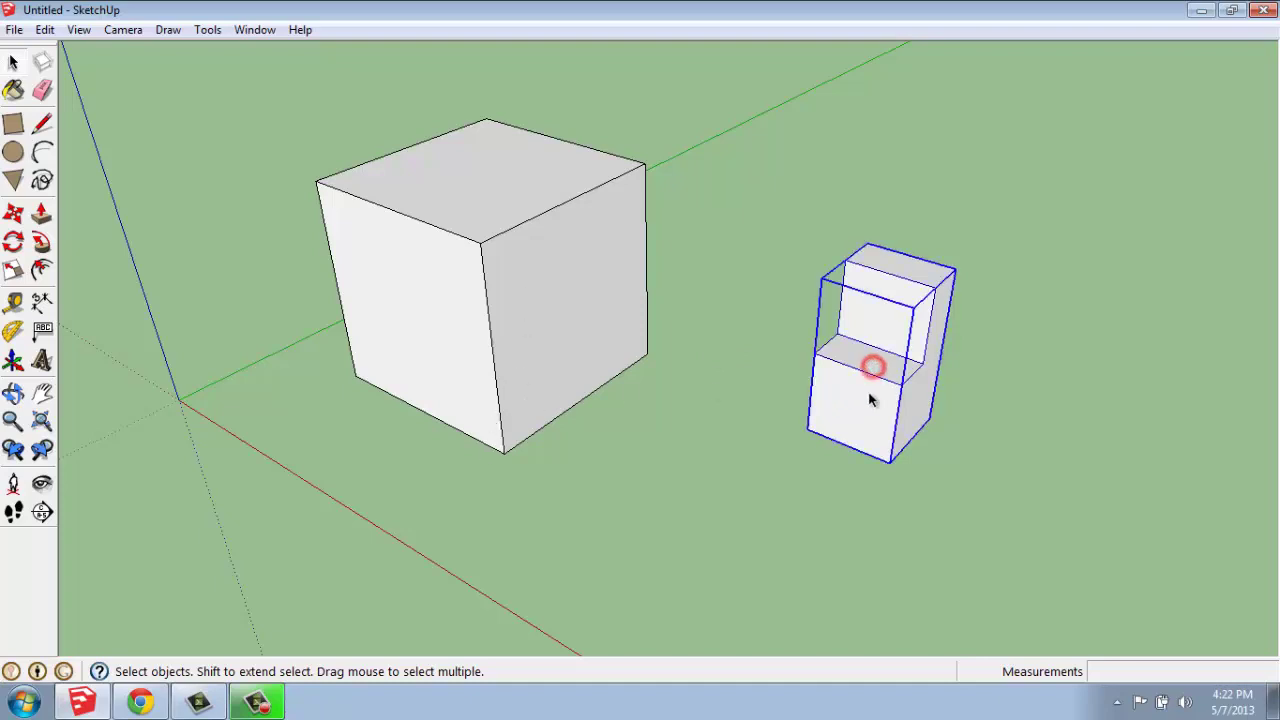
left_click(13, 213)
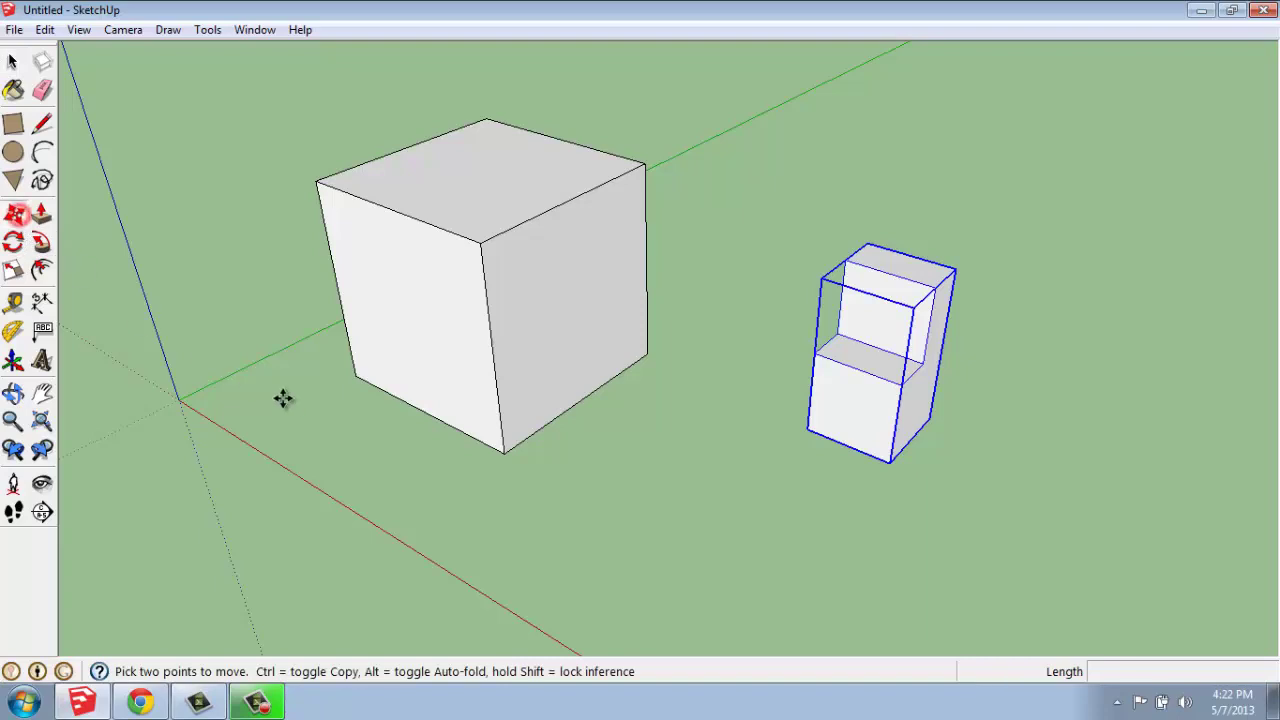
left_click(807, 430)
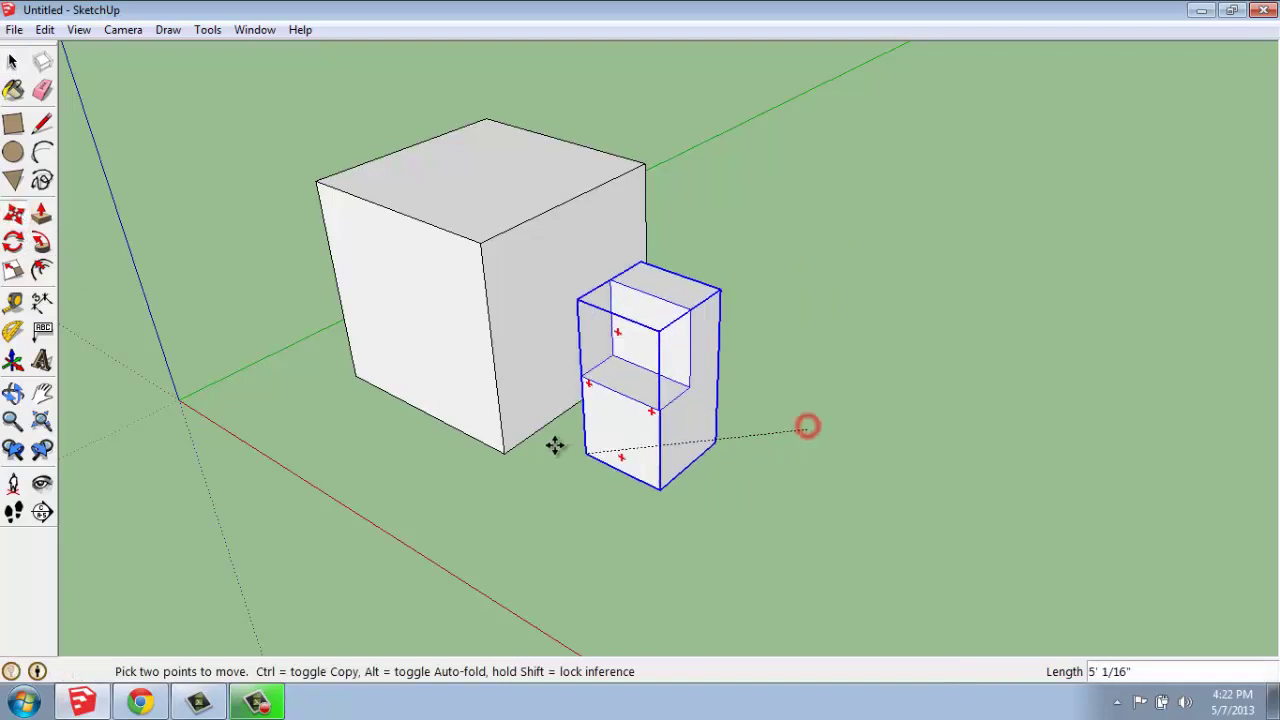
left_click(506, 452)
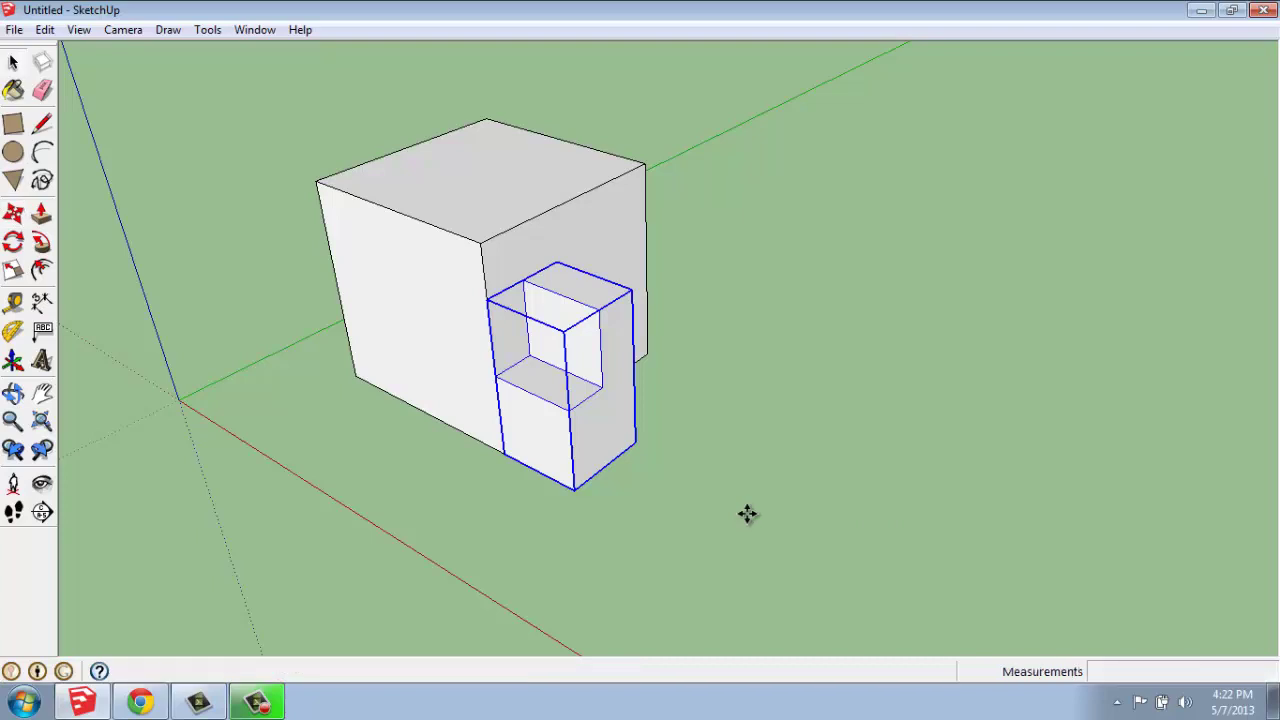
key("space")
left_click(929, 497)
middle_click_drag(537, 511, 805, 408)
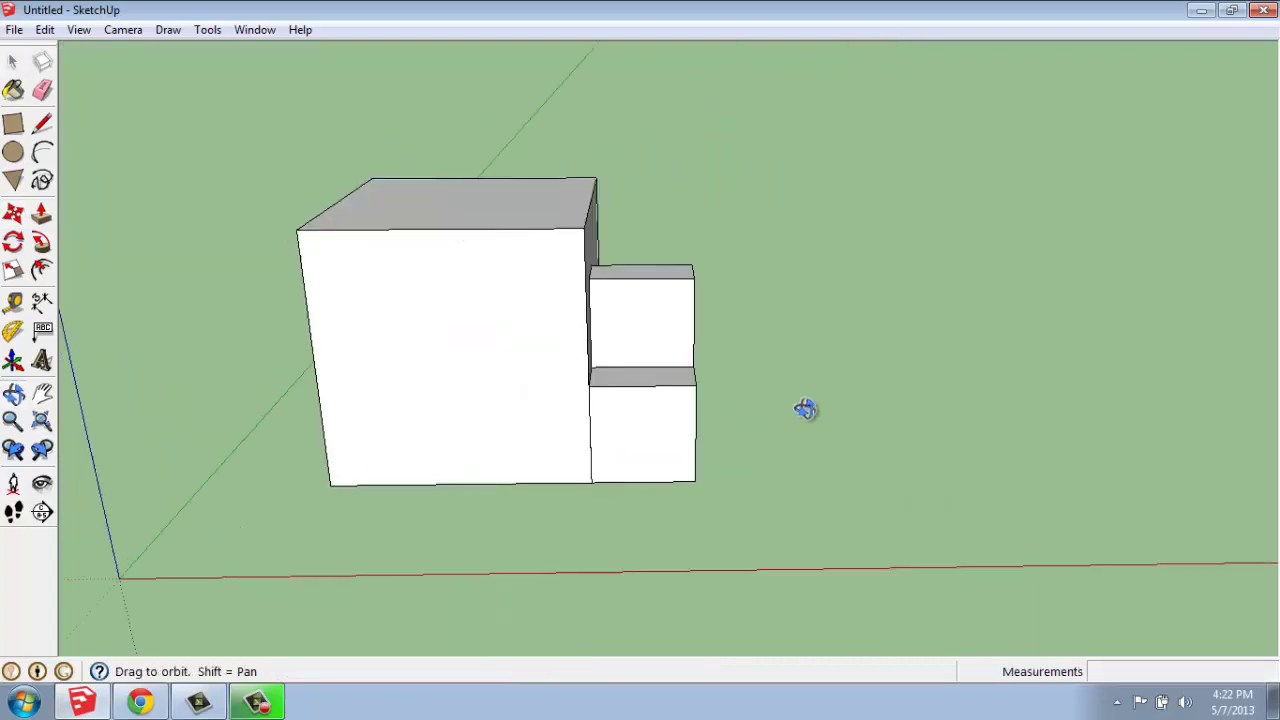
middle_click_drag(977, 377, 576, 407)
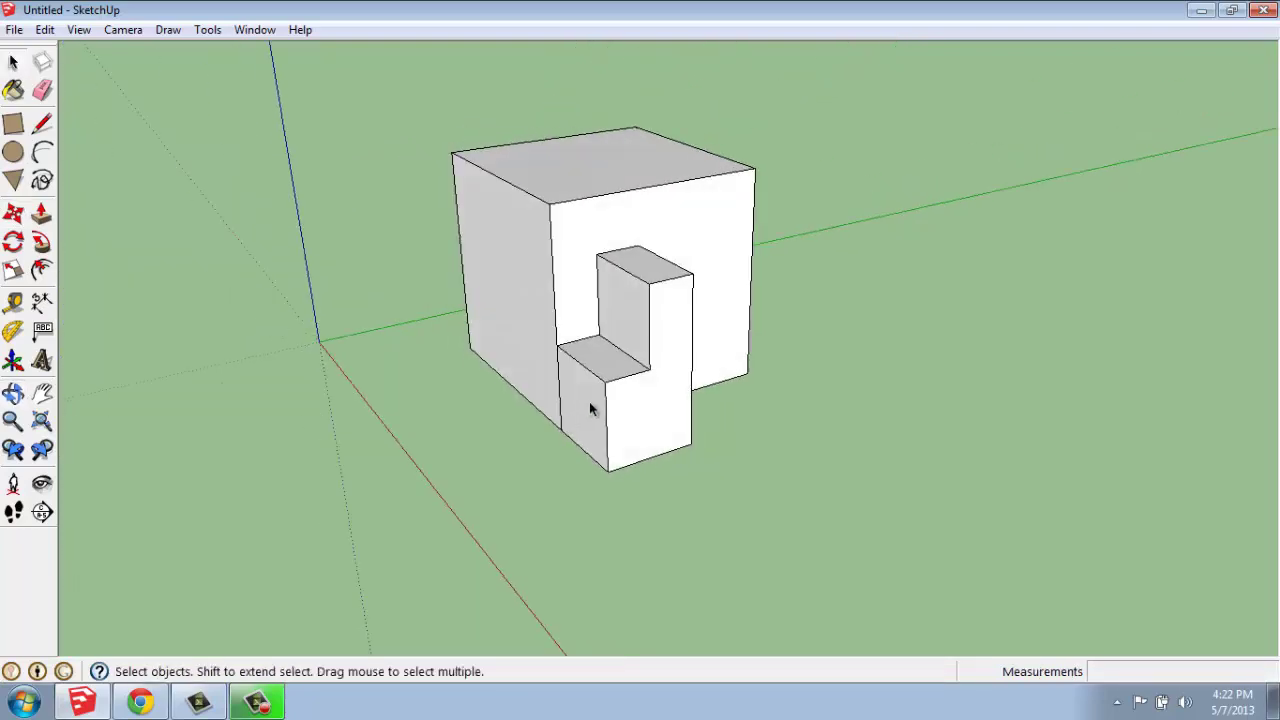
Step: Move the stepped group by its bottom corner out to the right of the large cube
left_click(591, 401)
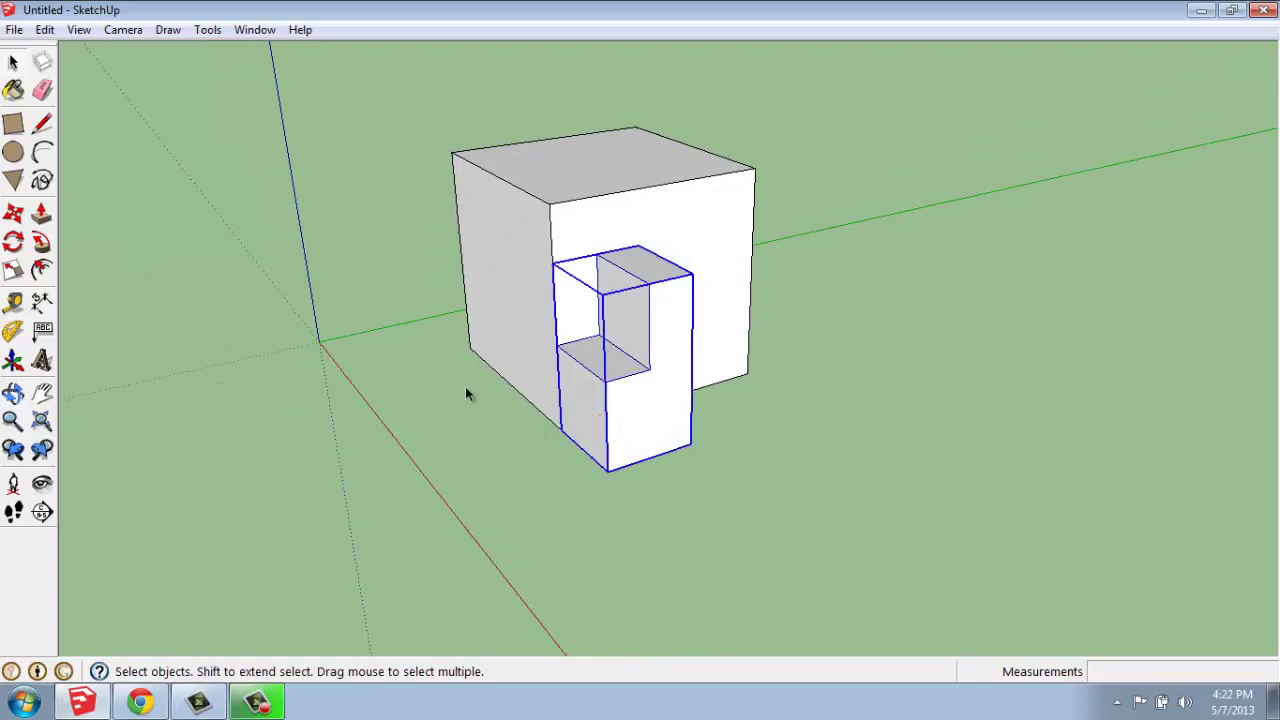
left_click(13, 213)
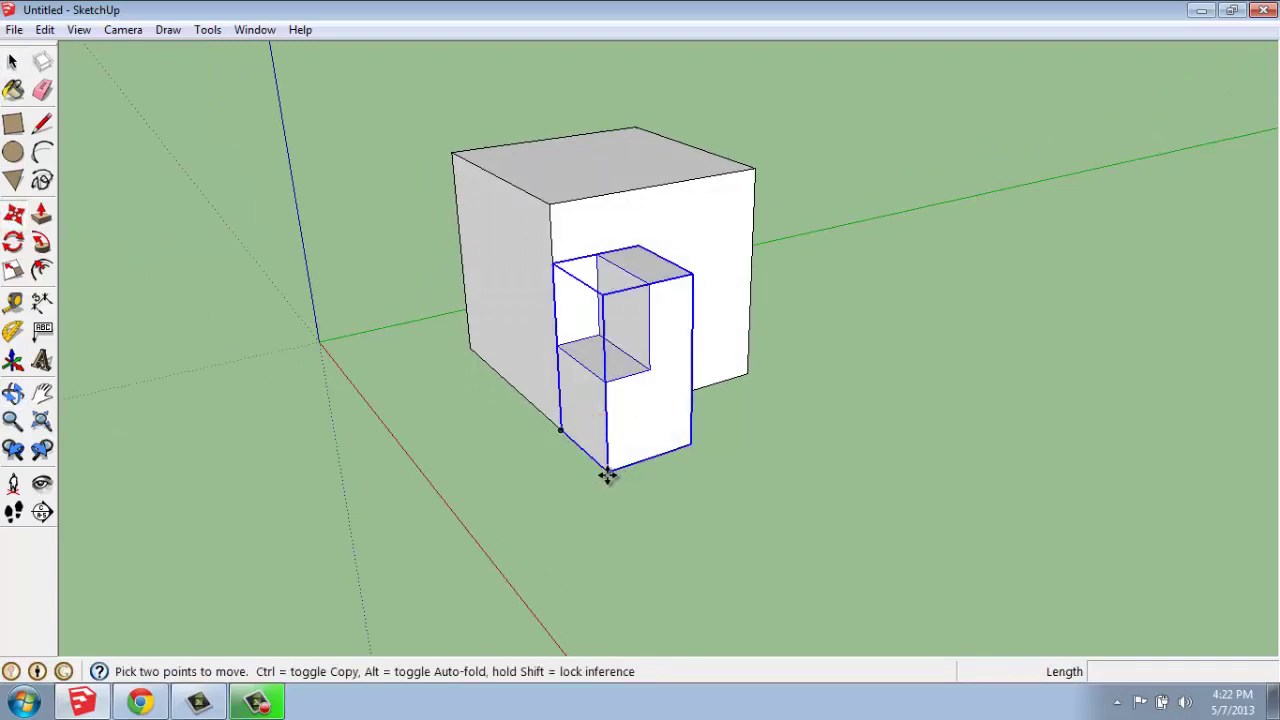
left_click(607, 470)
left_click(757, 594)
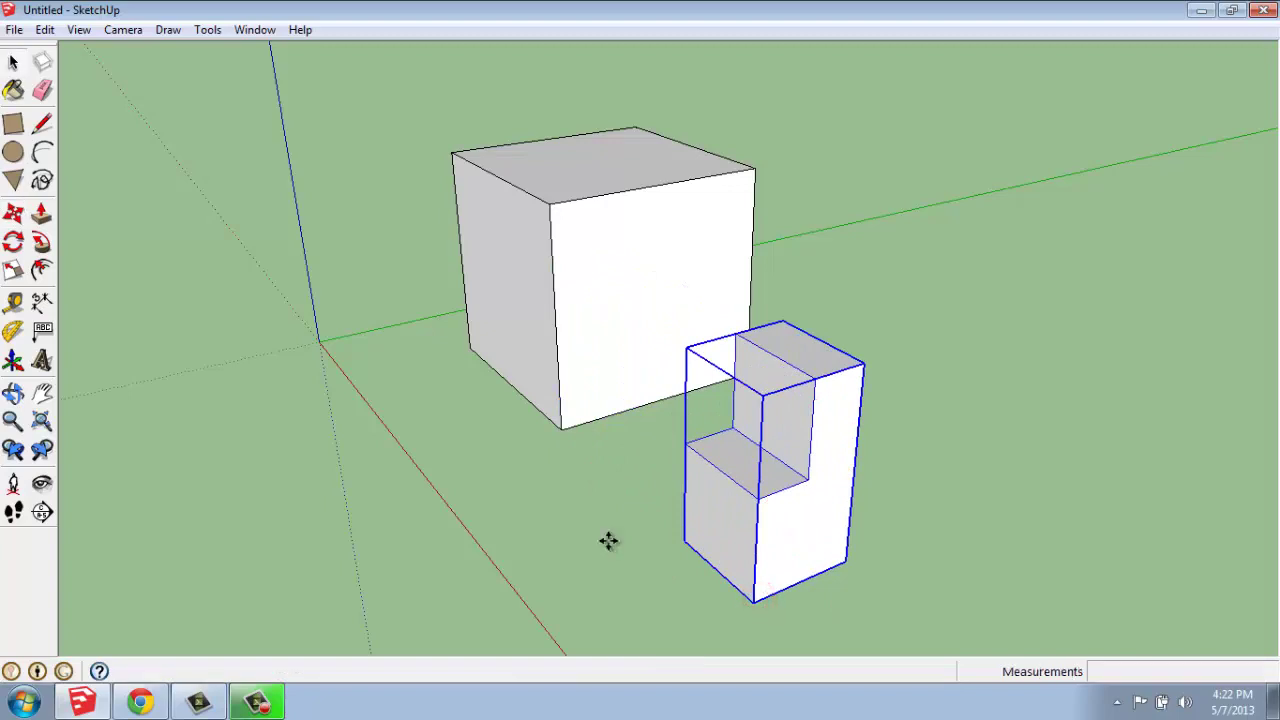
middle_click_drag(608, 541, 752, 529)
key("space")
left_click(754, 531)
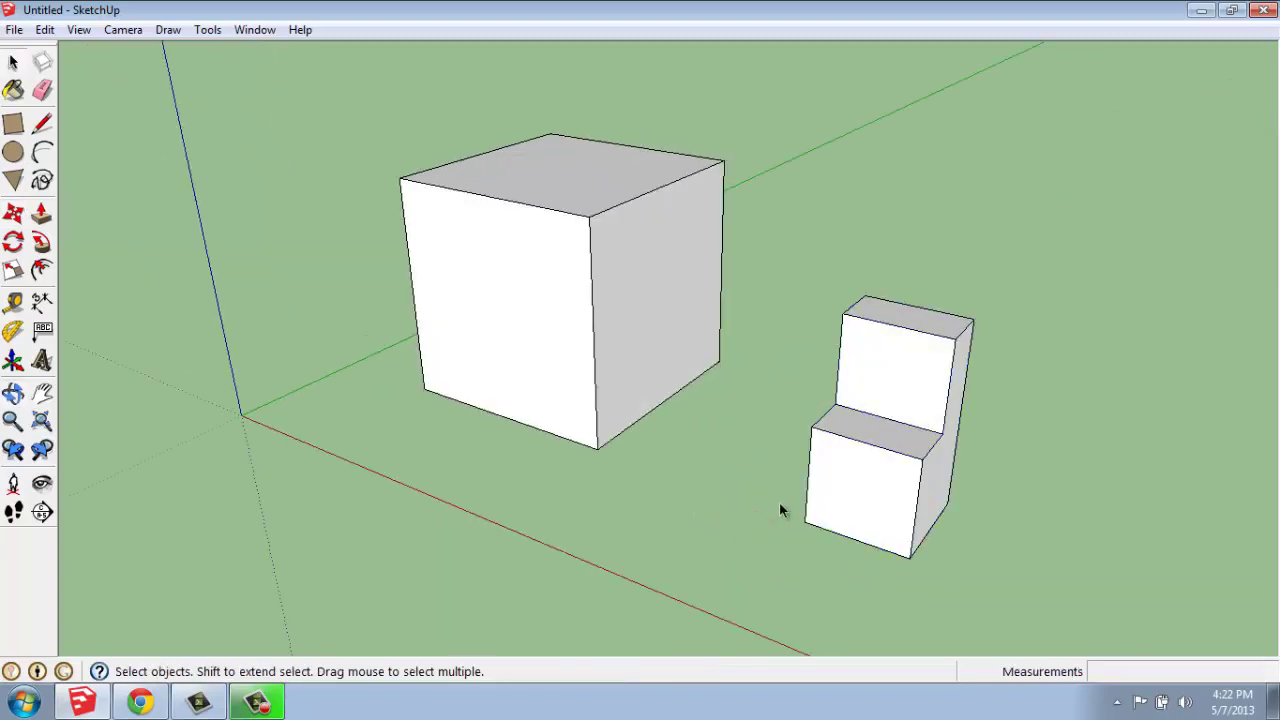
middle_click_drag(674, 443, 668, 436)
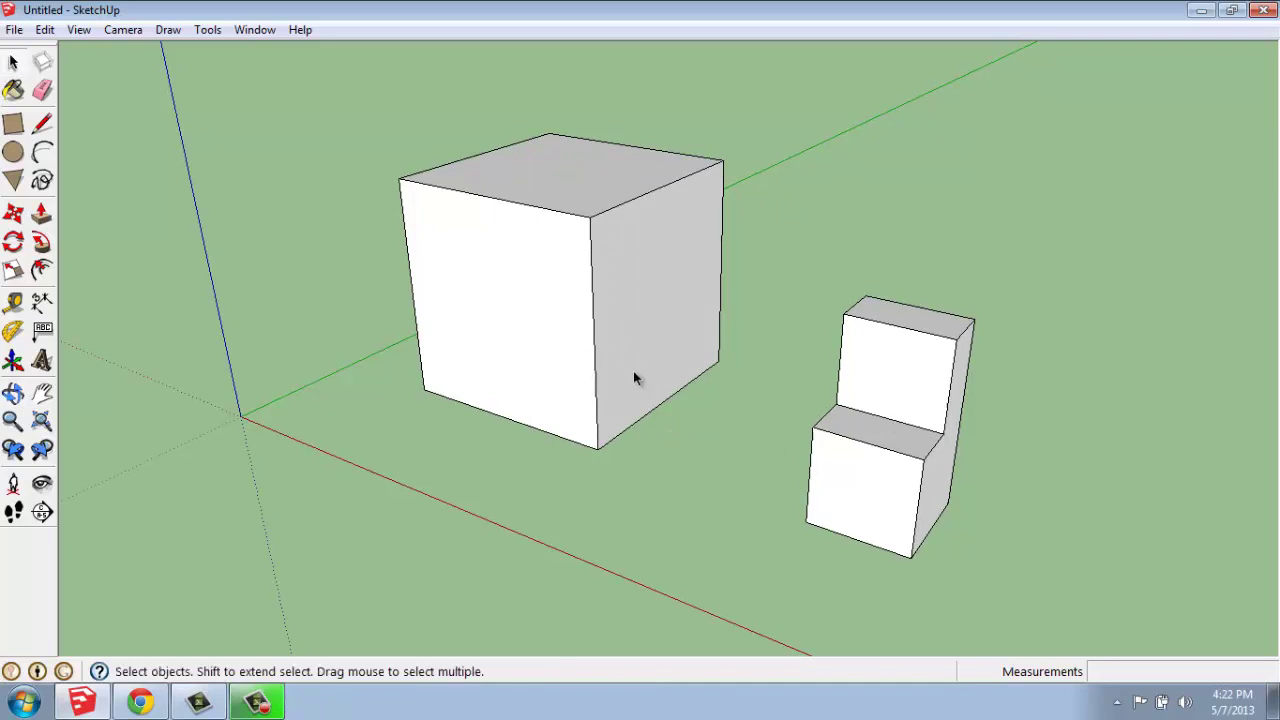
Step: Select the whole large cube, make it a group, and reselect the new group
scroll(628, 372, "down", 1)
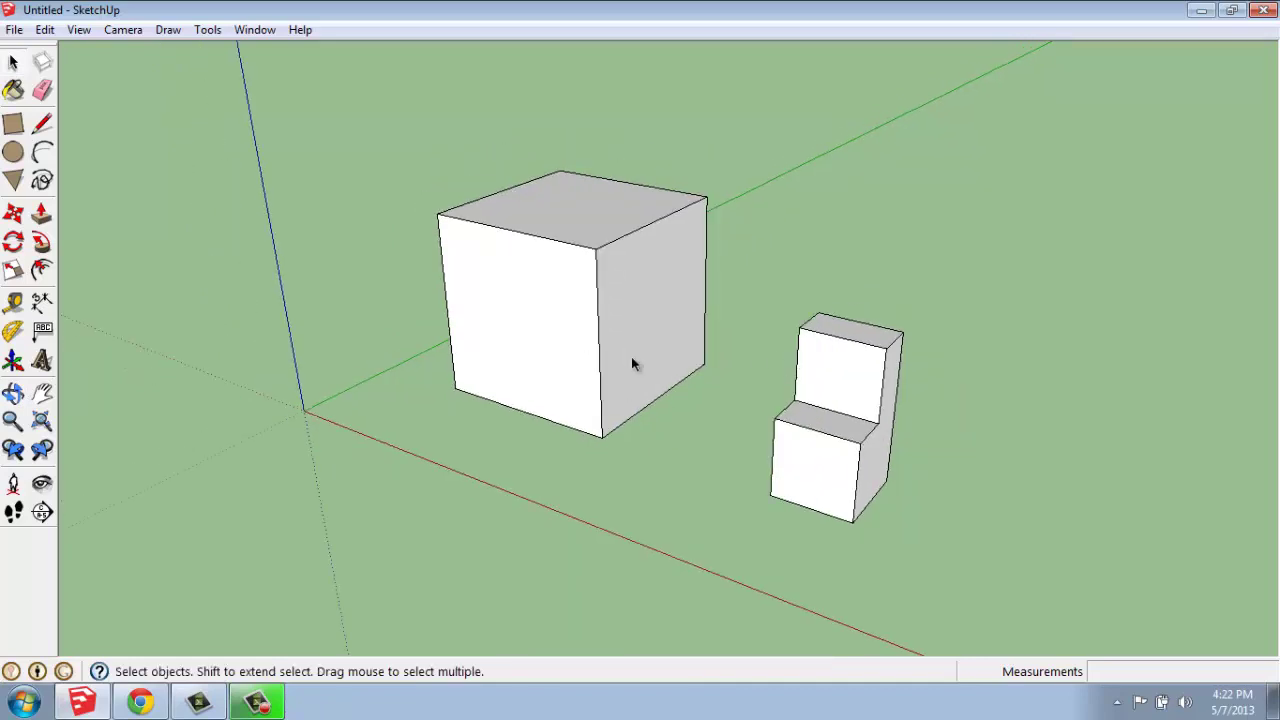
triple_click(649, 328)
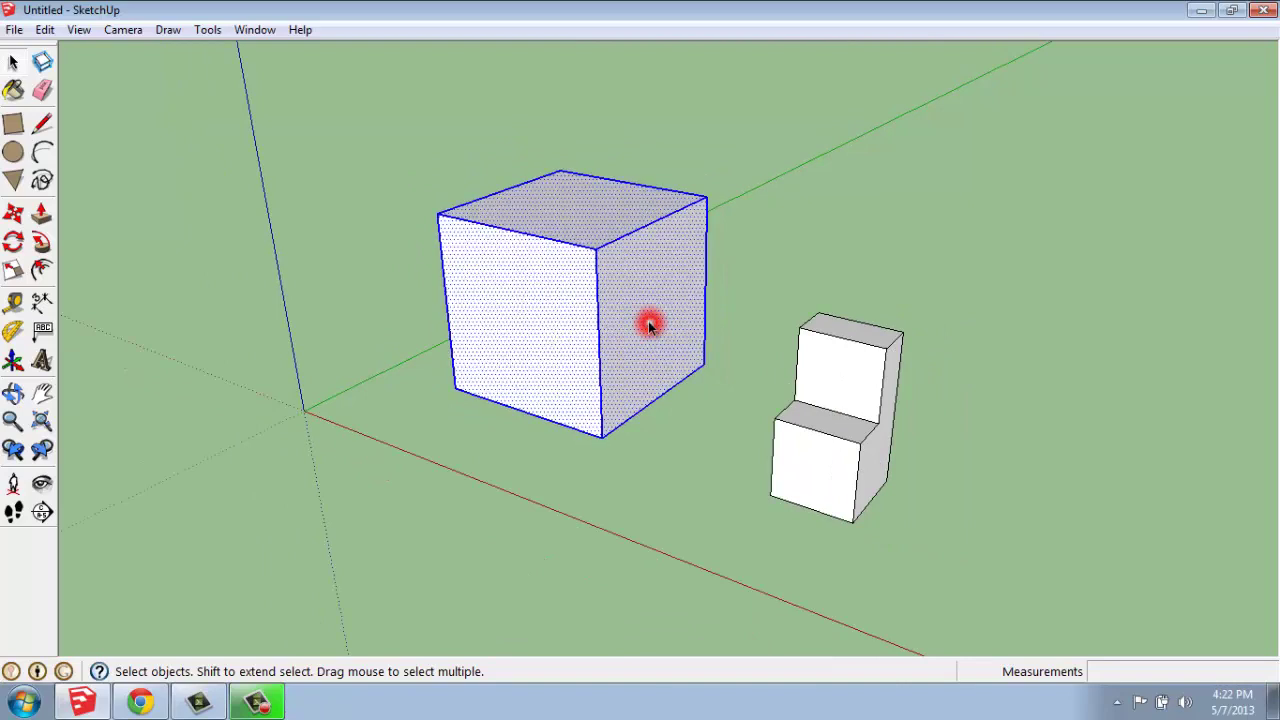
right_click(650, 330)
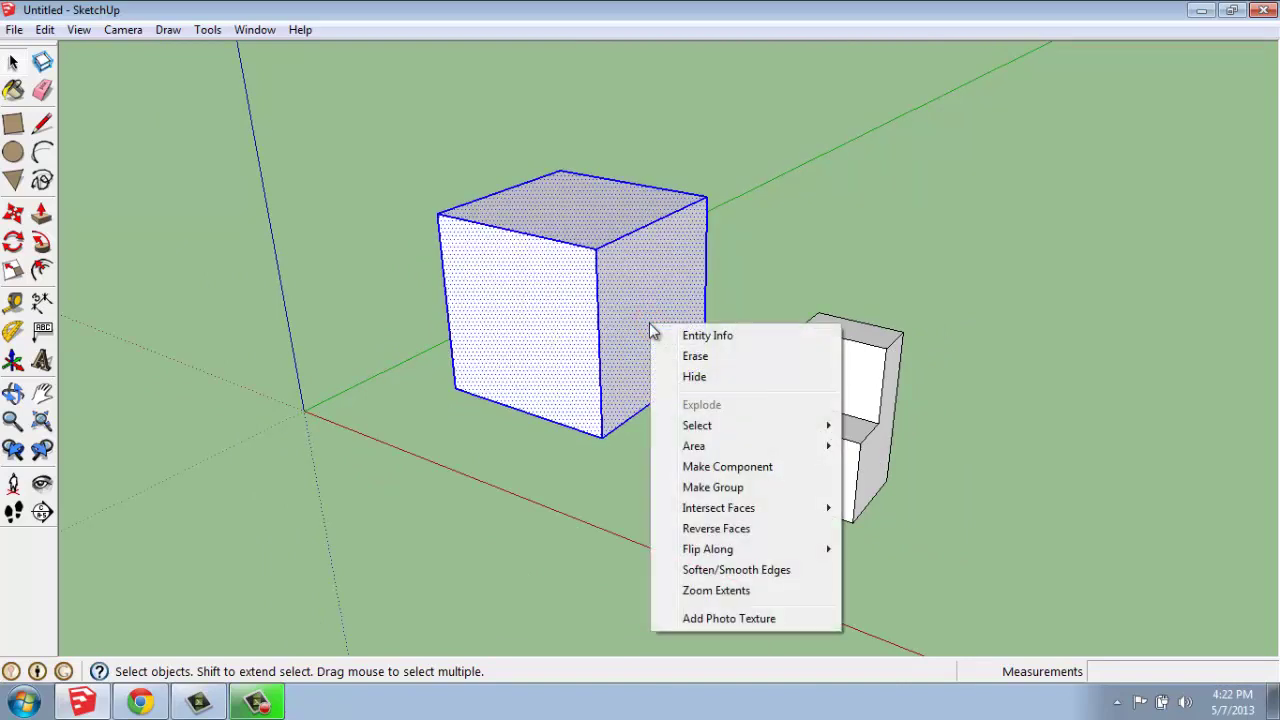
left_click(690, 488)
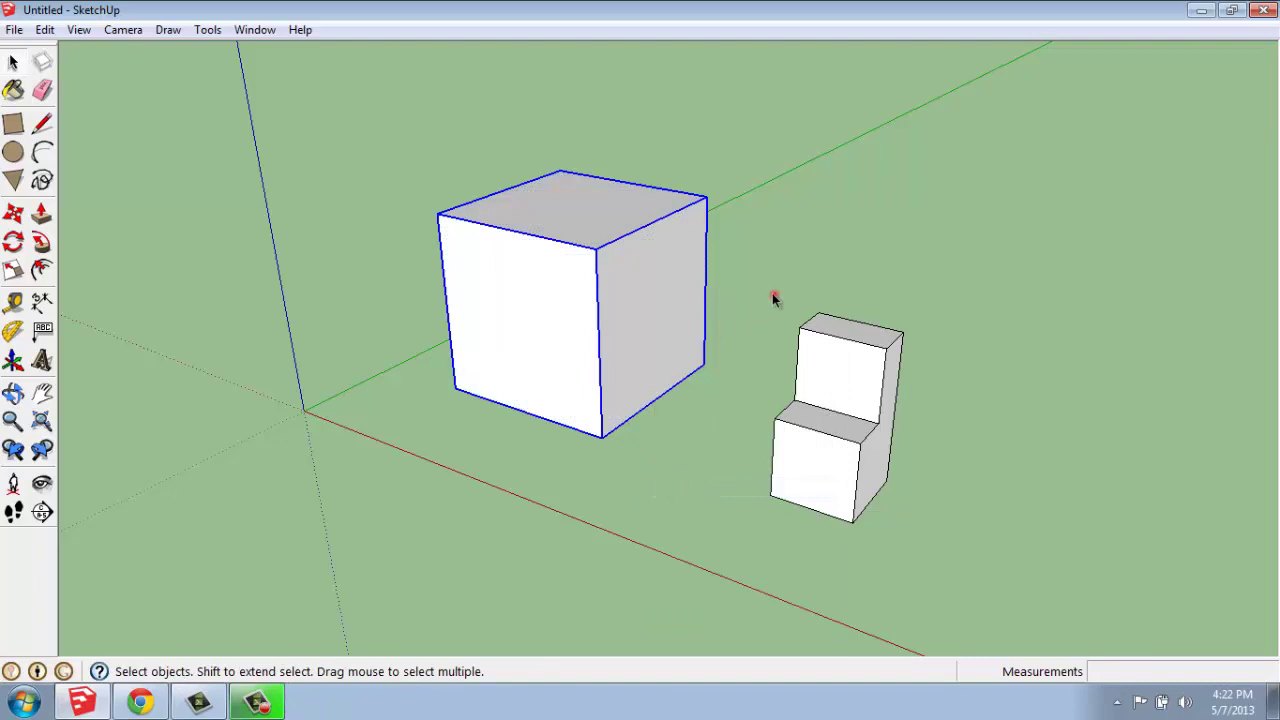
left_click(773, 298)
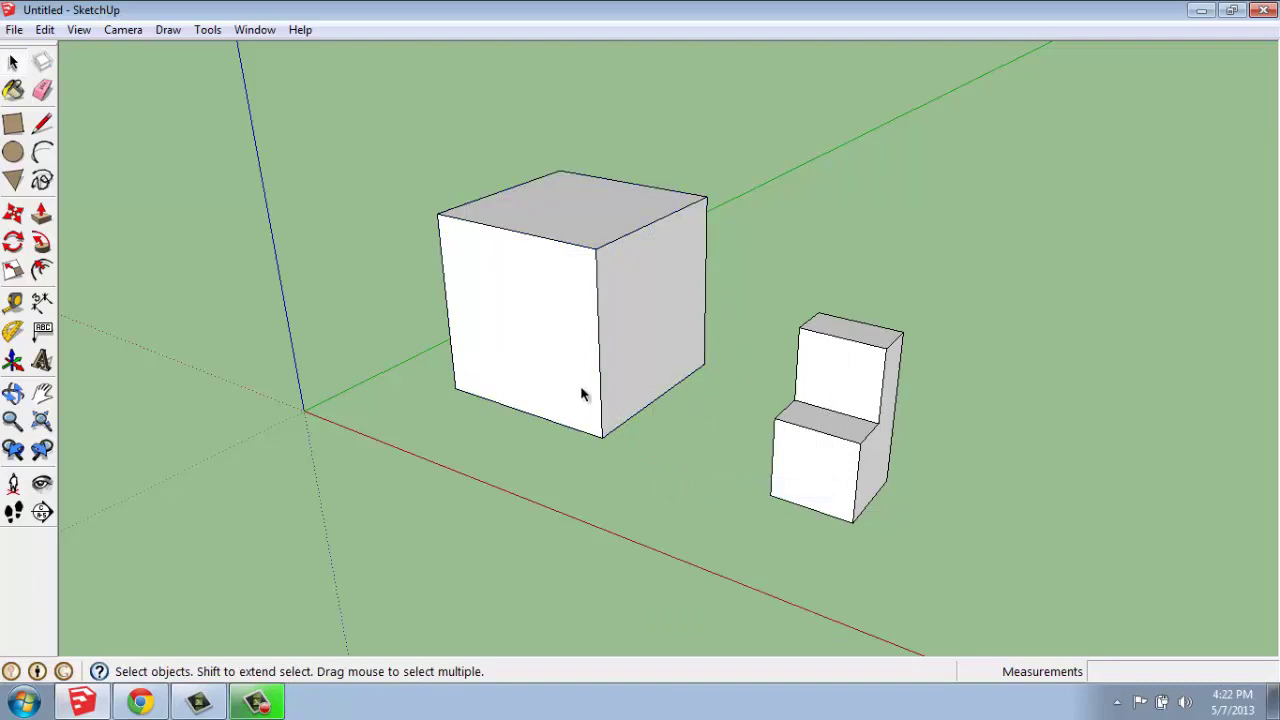
triple_click(599, 266)
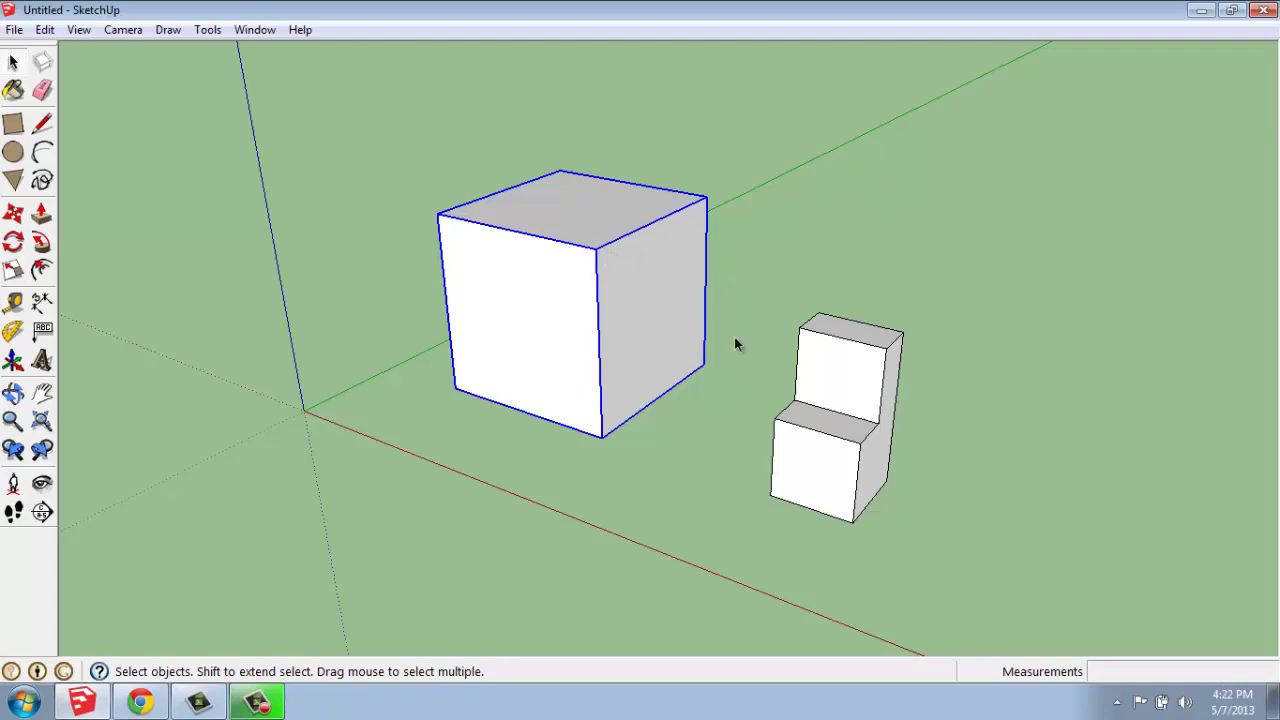
middle_click_drag(708, 388, 814, 420)
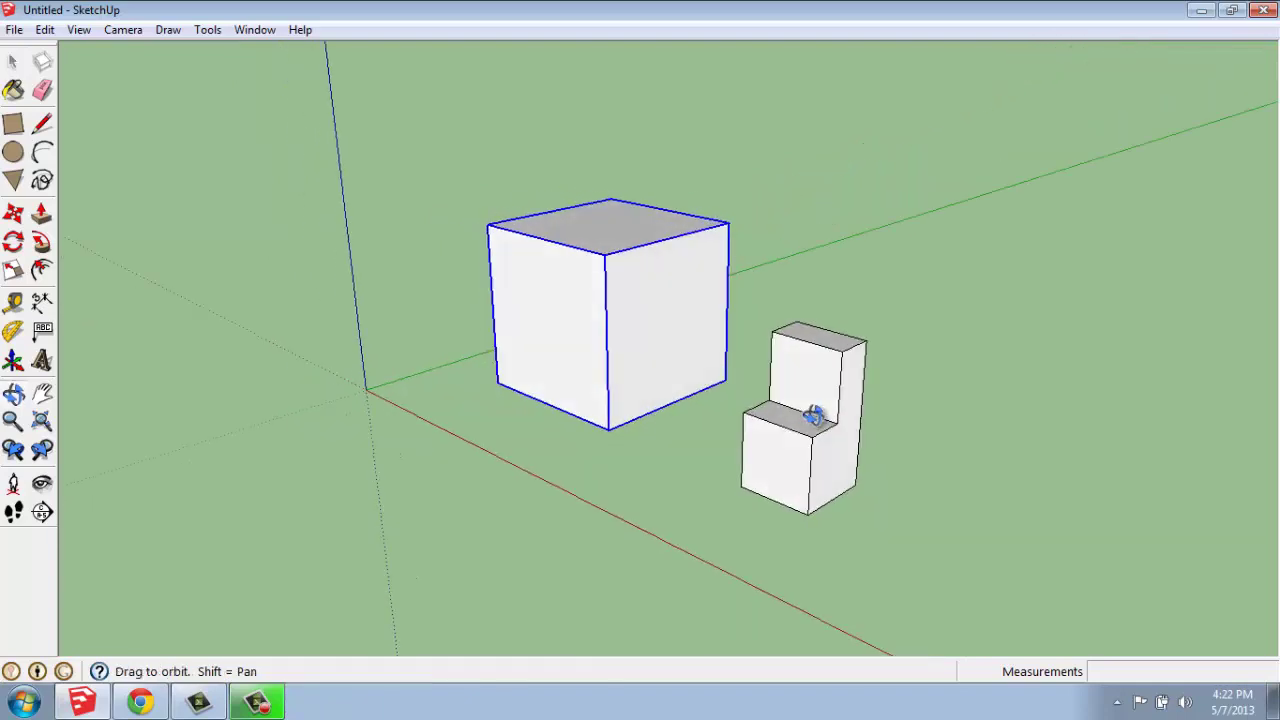
Step: Select the stepped group and shift it slightly from its bottom corner
scroll(874, 488, "up", 2)
left_click(874, 488)
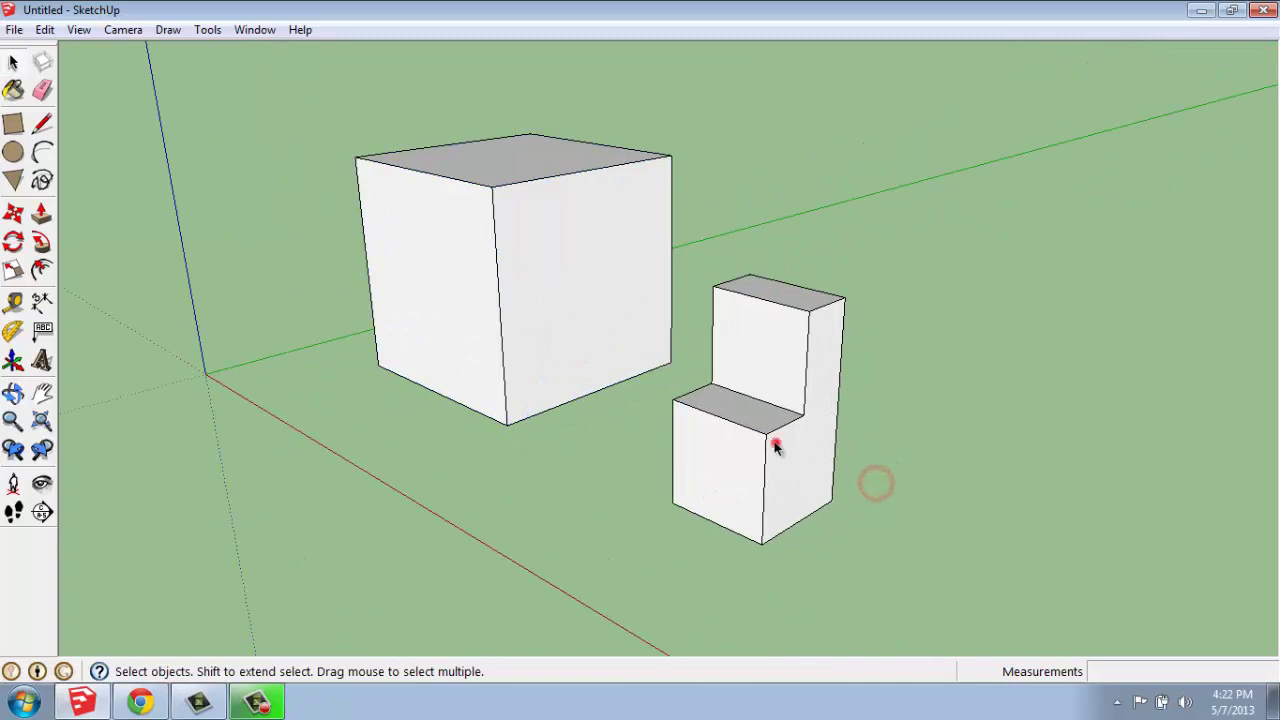
left_click(776, 437)
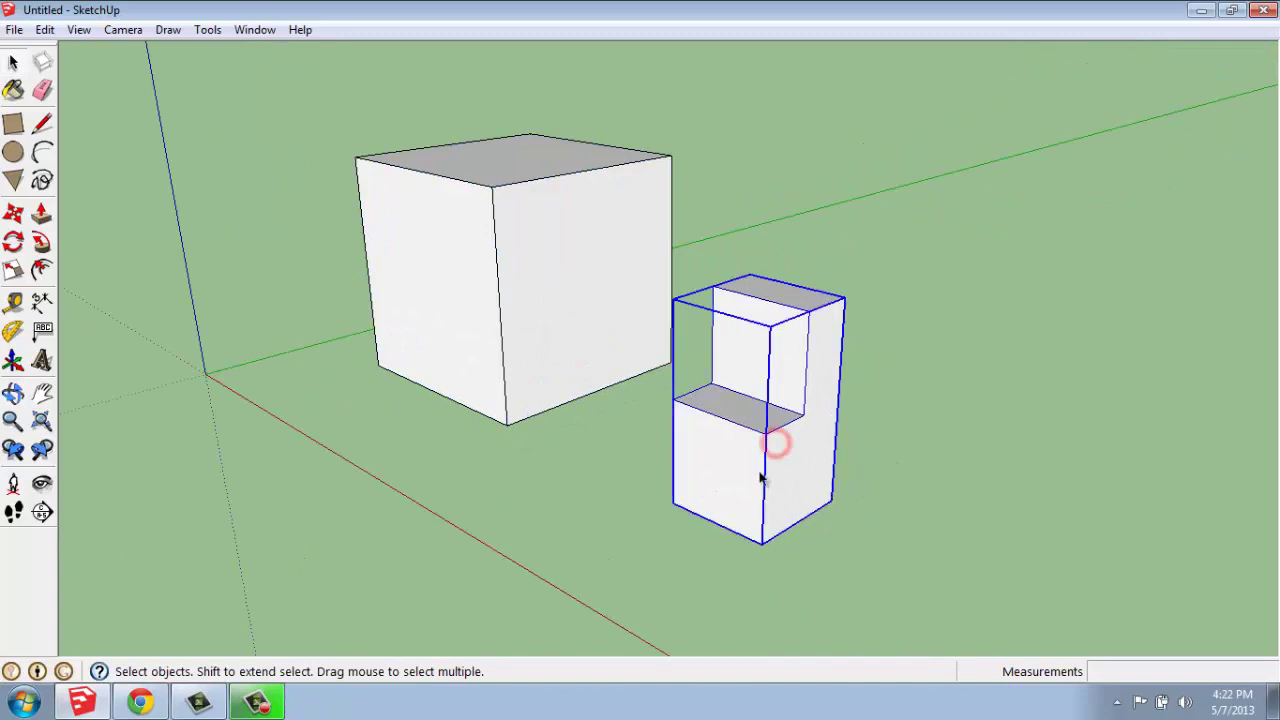
left_click(41, 213)
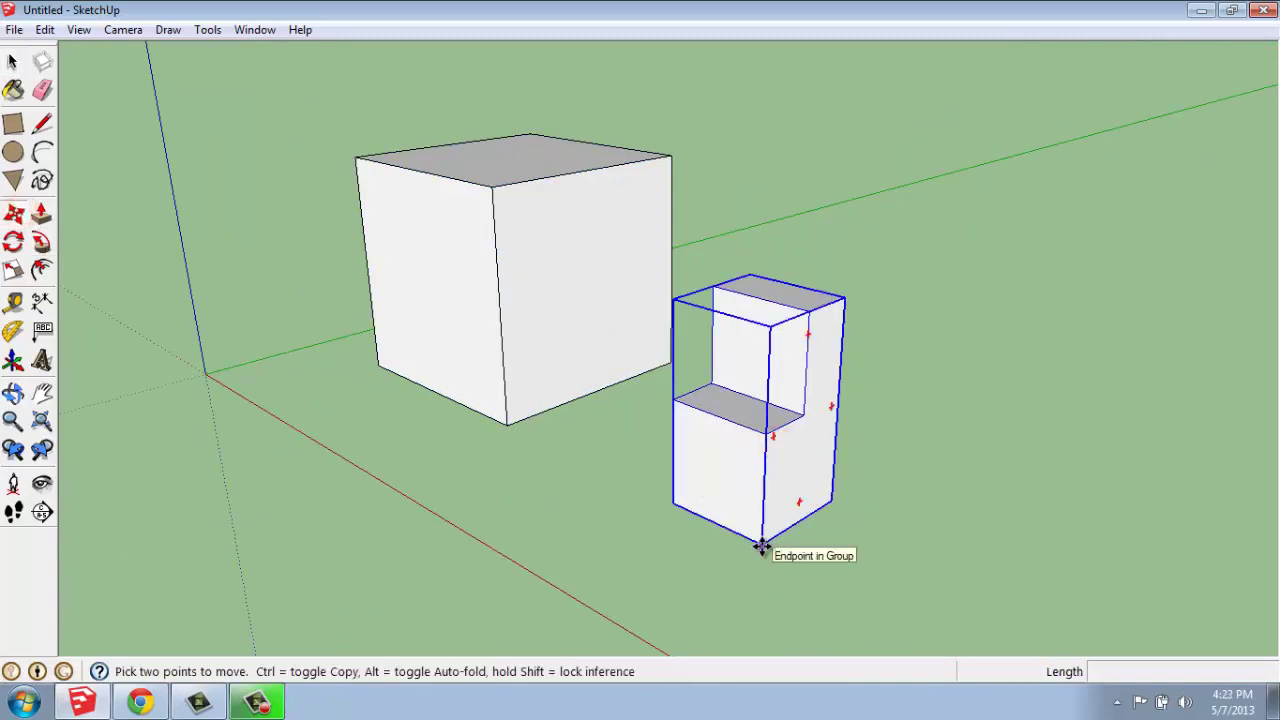
scroll(762, 546, "up", 2)
key("q")
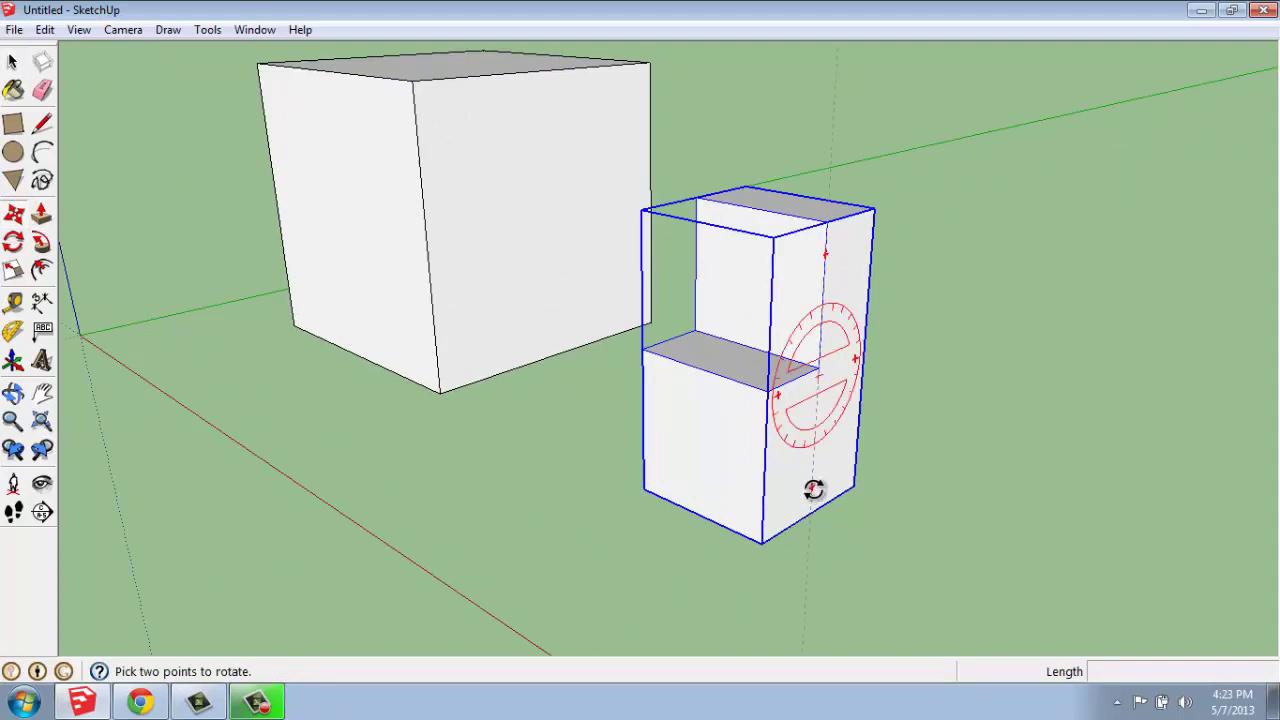
key("m")
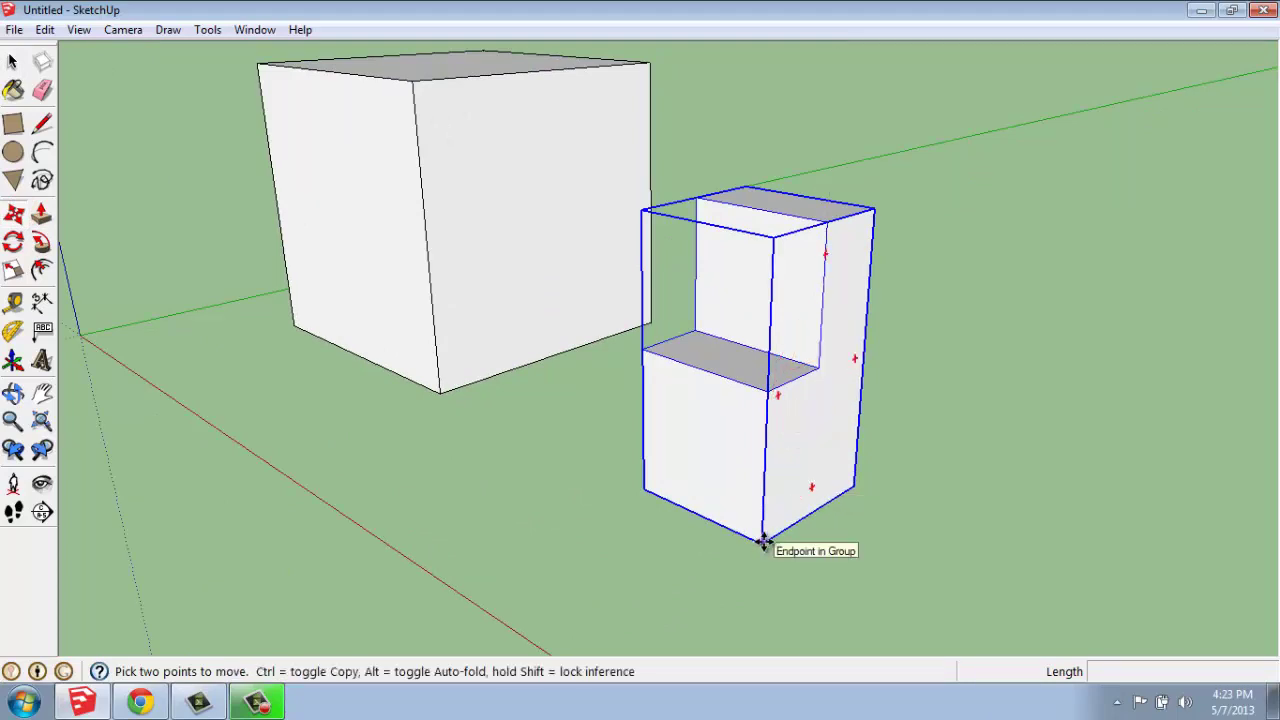
left_click(763, 541)
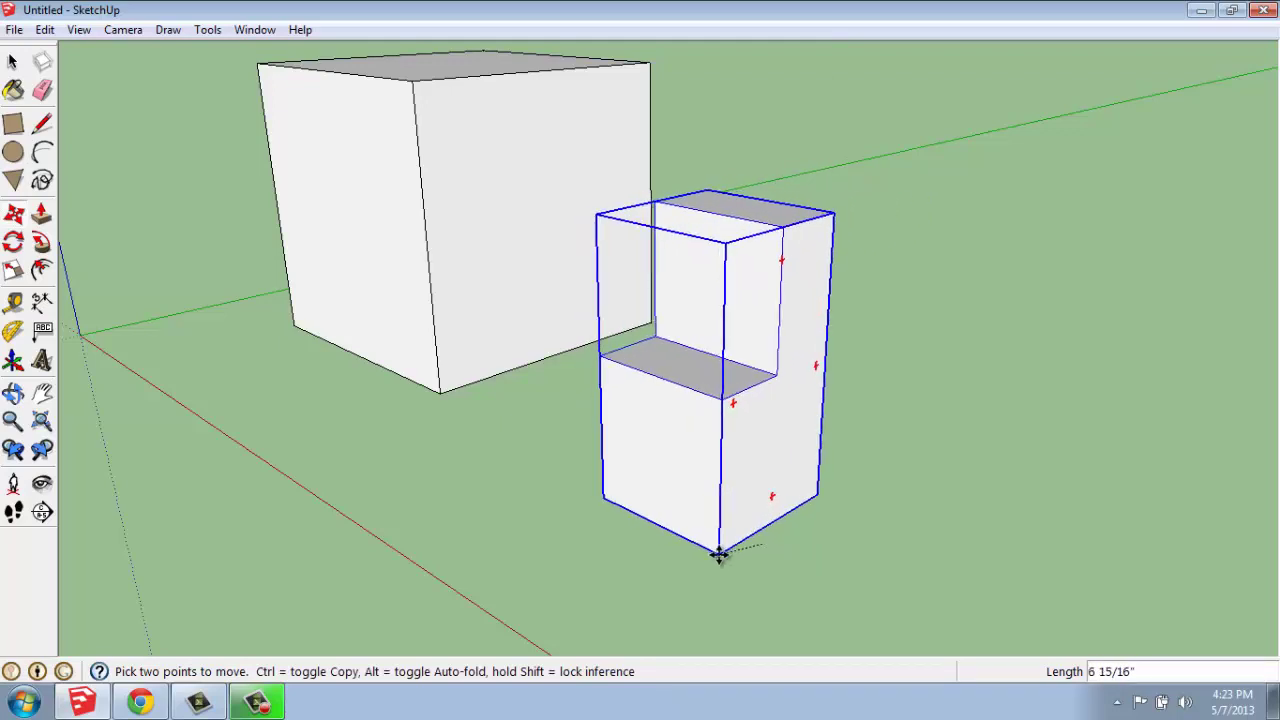
left_click(731, 565)
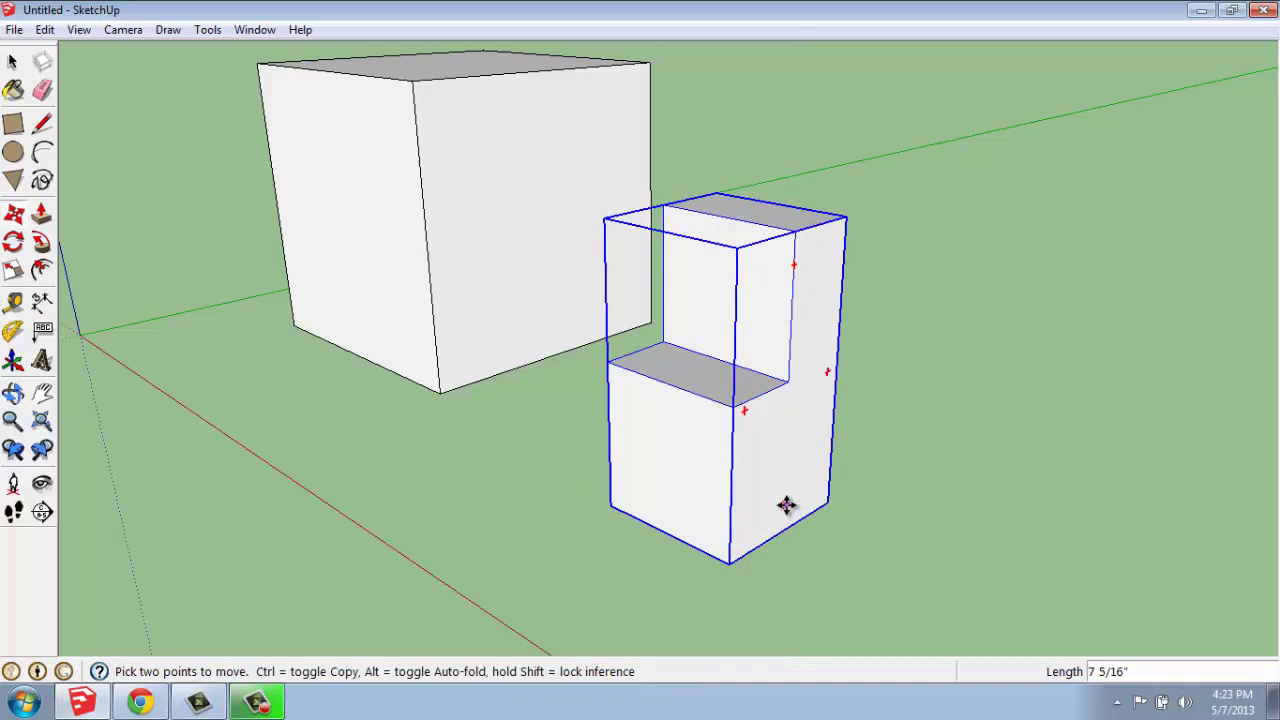
Step: Rotate the stepped group about its front face so it tips over onto its side
key("q")
left_click(779, 505)
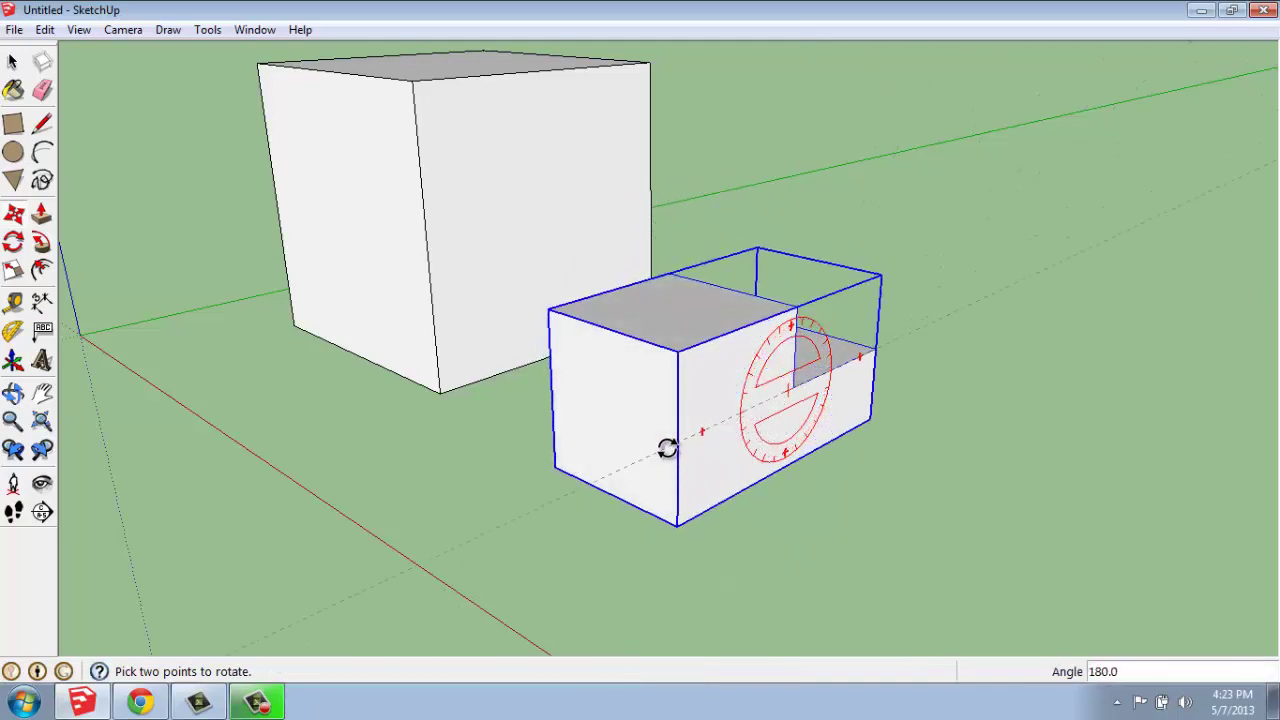
key("m")
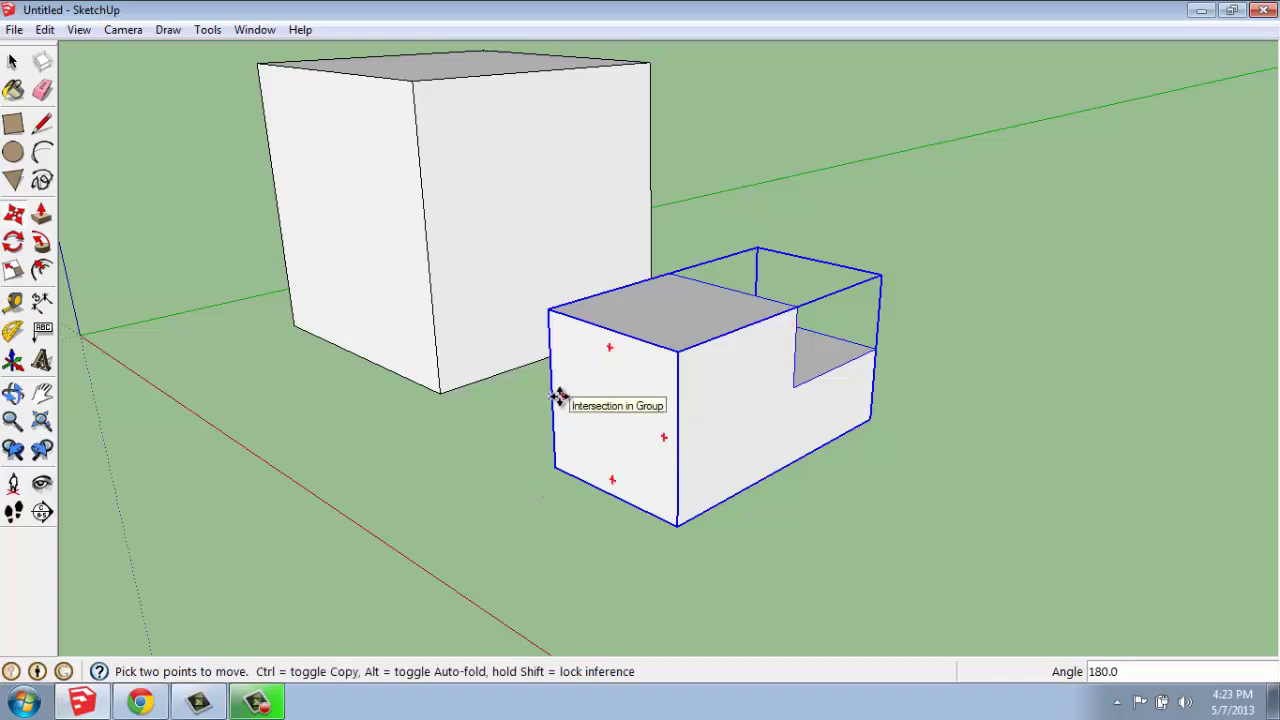
key("q")
left_click(611, 410)
left_click(563, 400)
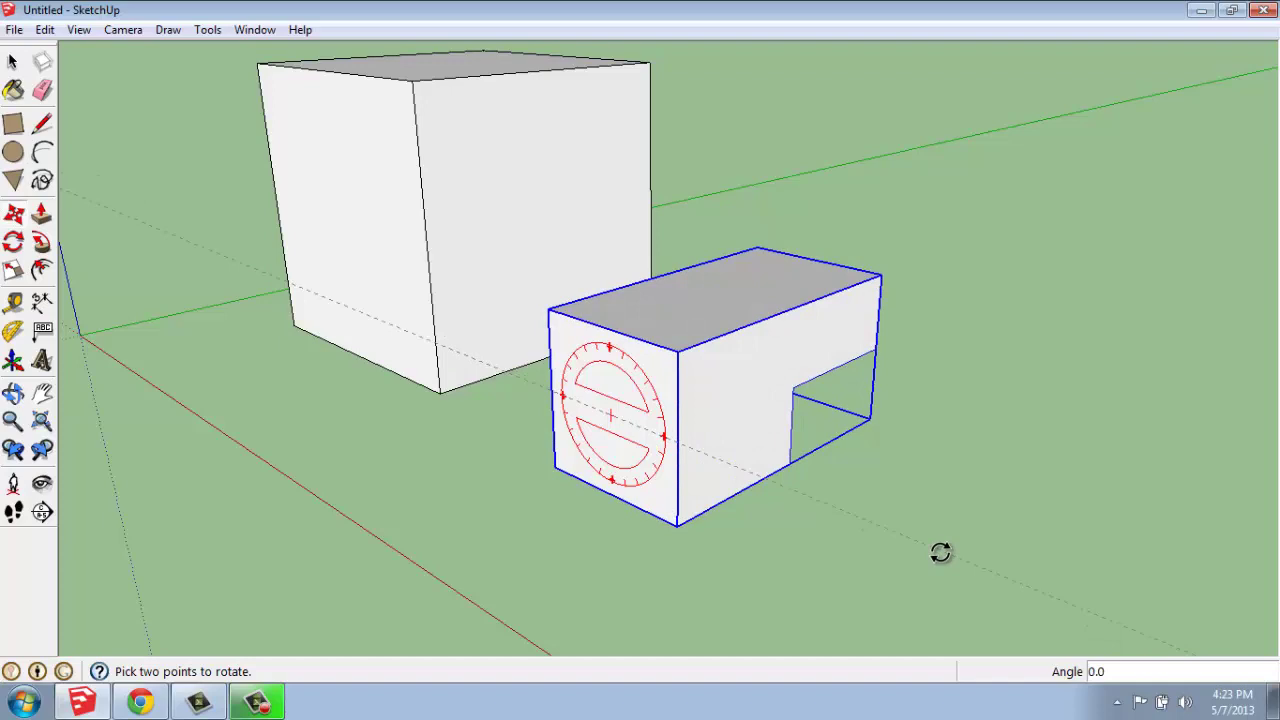
left_click(940, 552)
key("m")
key("space")
left_click(894, 450)
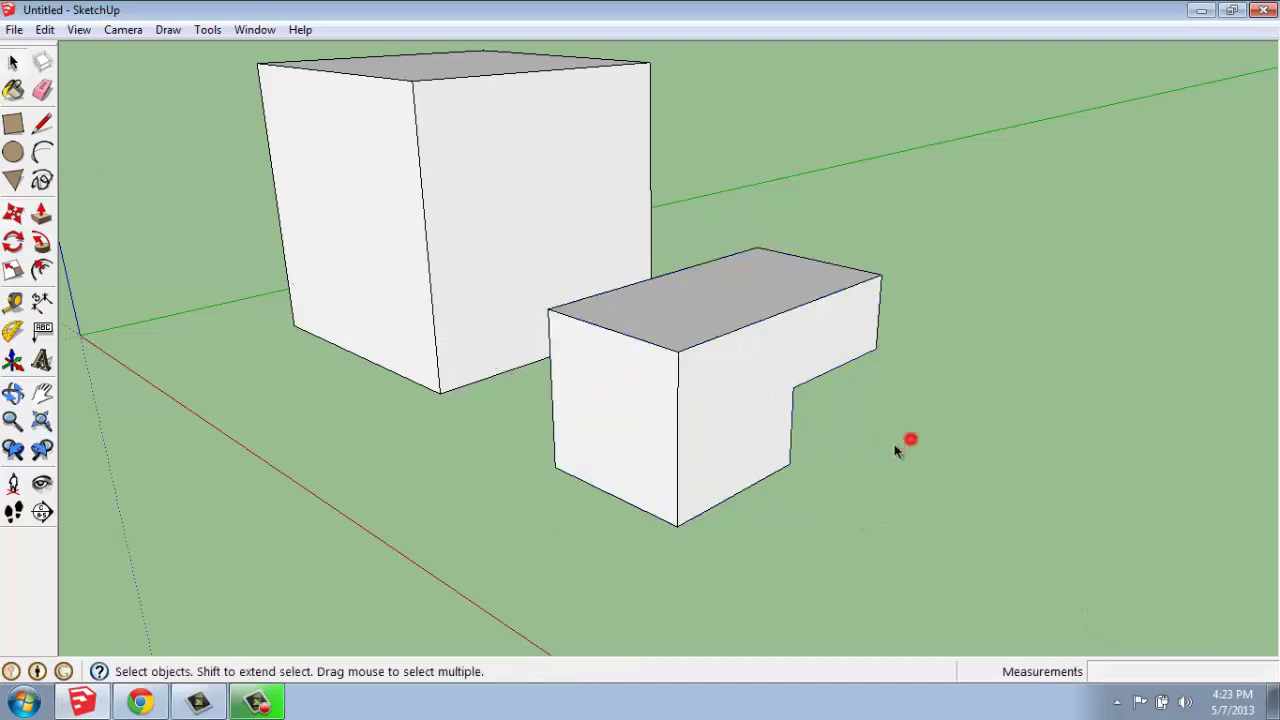
Step: Inside the stepped block's group, push the left face out 1' 7 1/2" and the front face 1' 9 1/16"
middle_click_drag(902, 456, 520, 290)
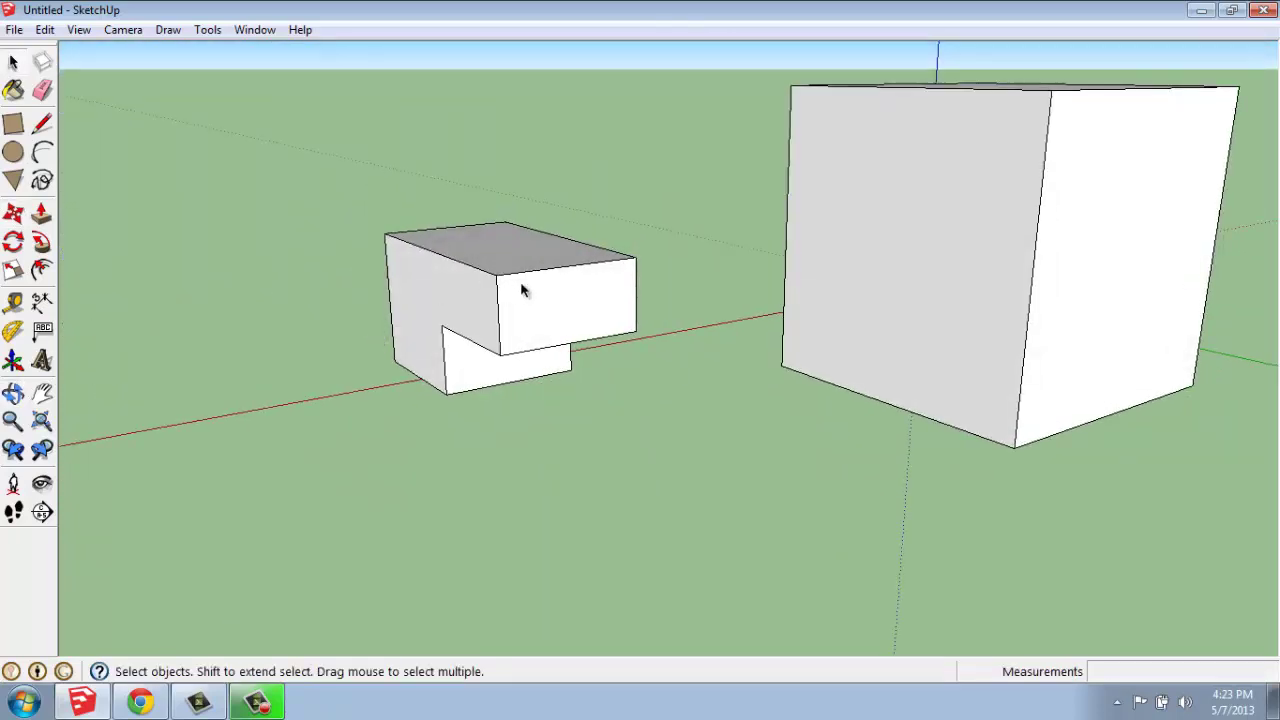
double_click(512, 303)
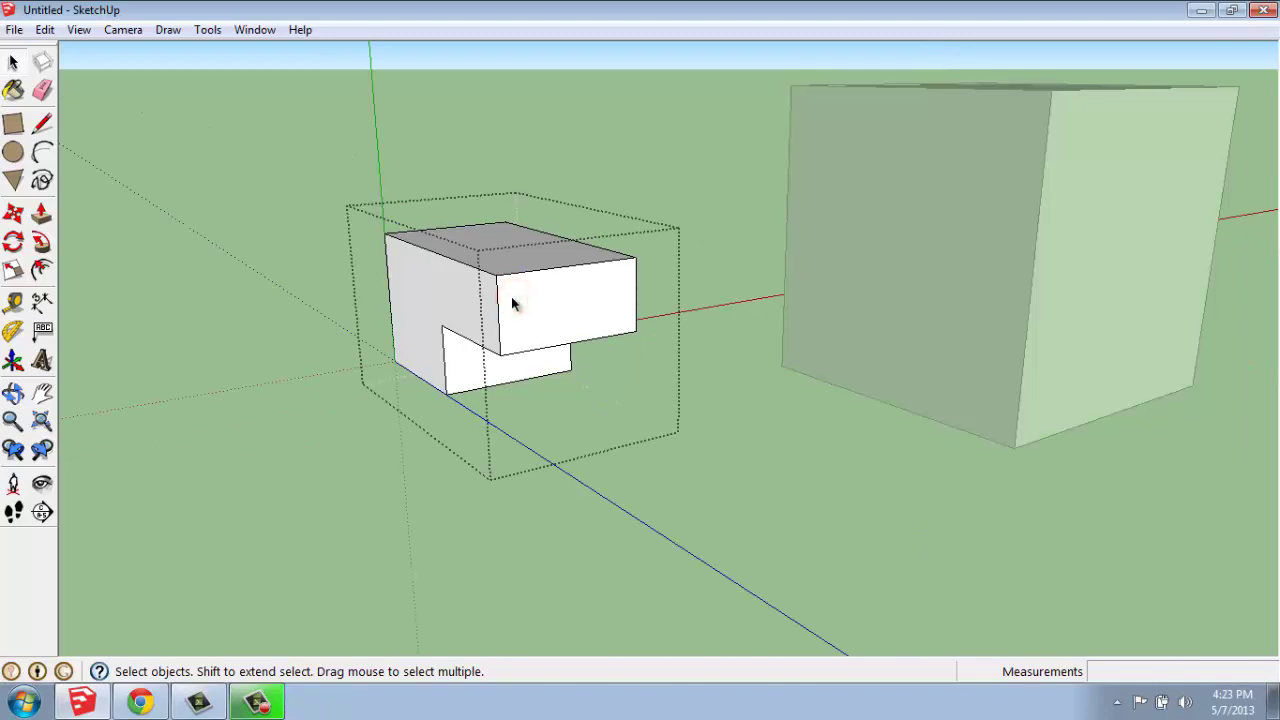
left_click(40, 214)
left_click(423, 291)
left_click(303, 303)
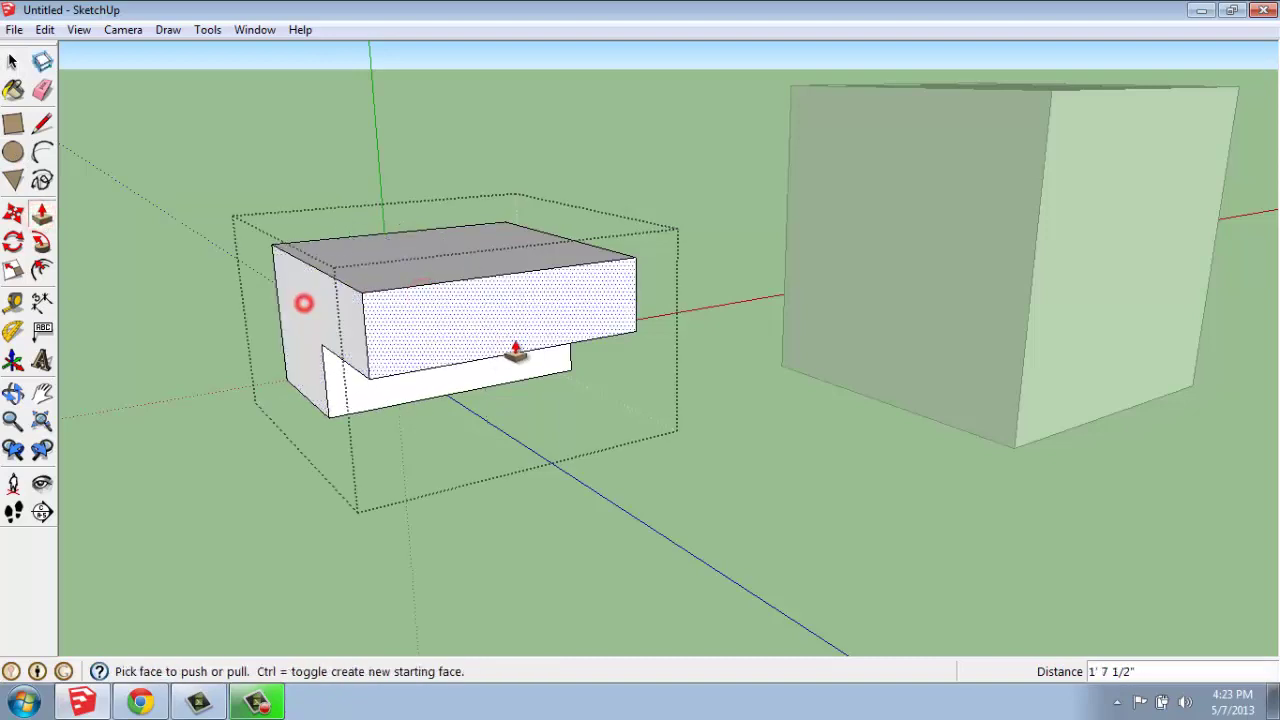
left_click(510, 340)
left_click(574, 388)
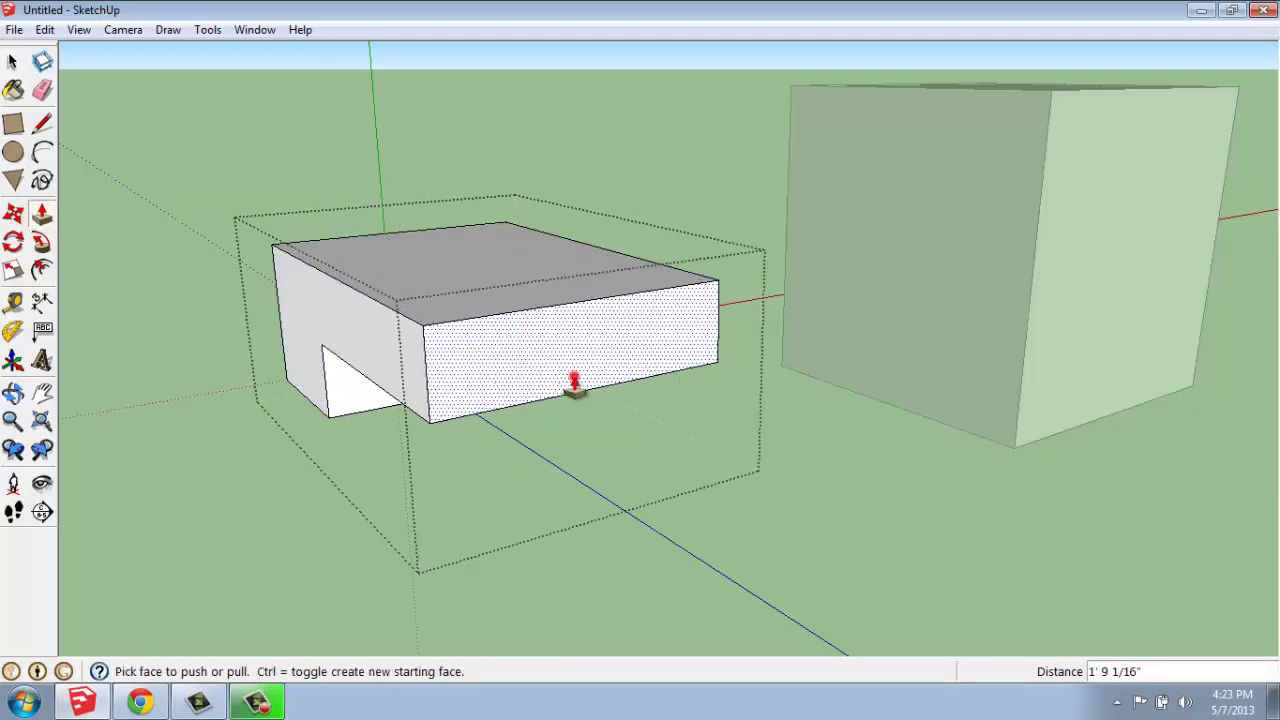
Step: Close the group and orbit so the cube sits left and the L-shaped block right, forward
middle_click_drag(526, 450, 586, 380)
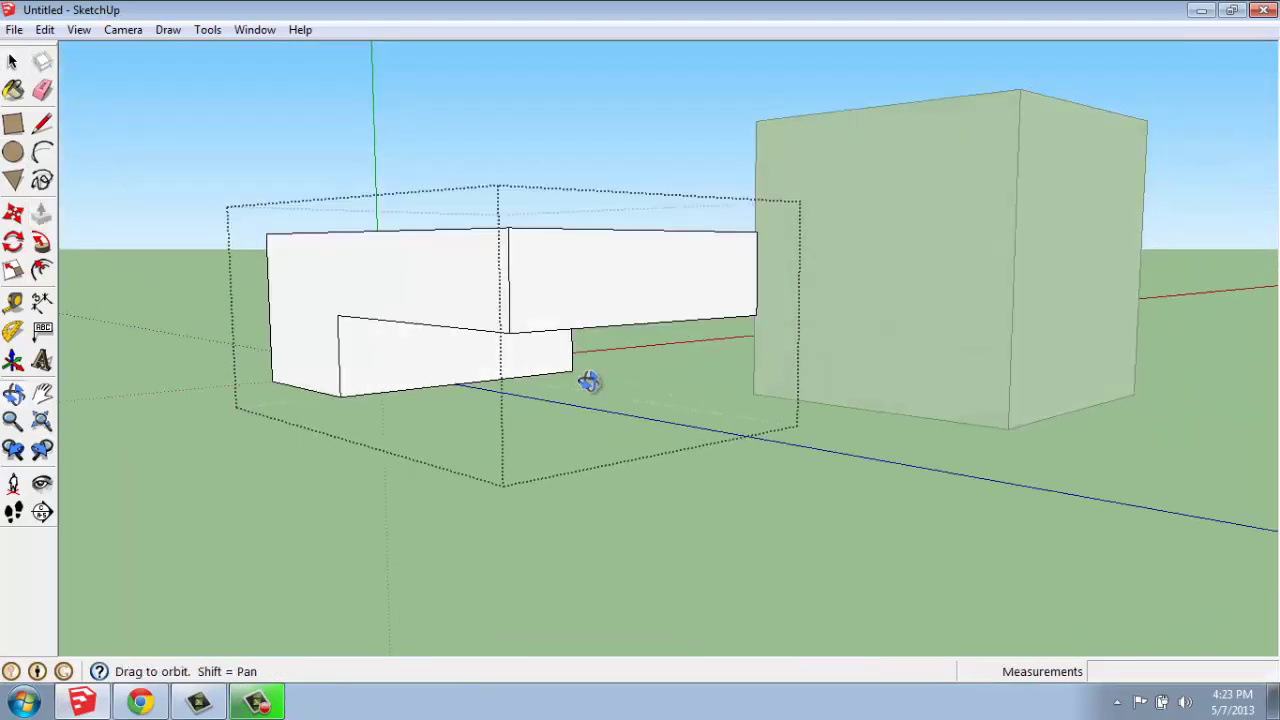
left_click(598, 486)
middle_click_drag(598, 484, 1037, 323)
mouse_move(934, 289)
middle_mouse_down()
mouse_move(757, 334)
mouse_move(380, 320)
middle_mouse_up()
middle_click_drag(746, 275, 680, 287)
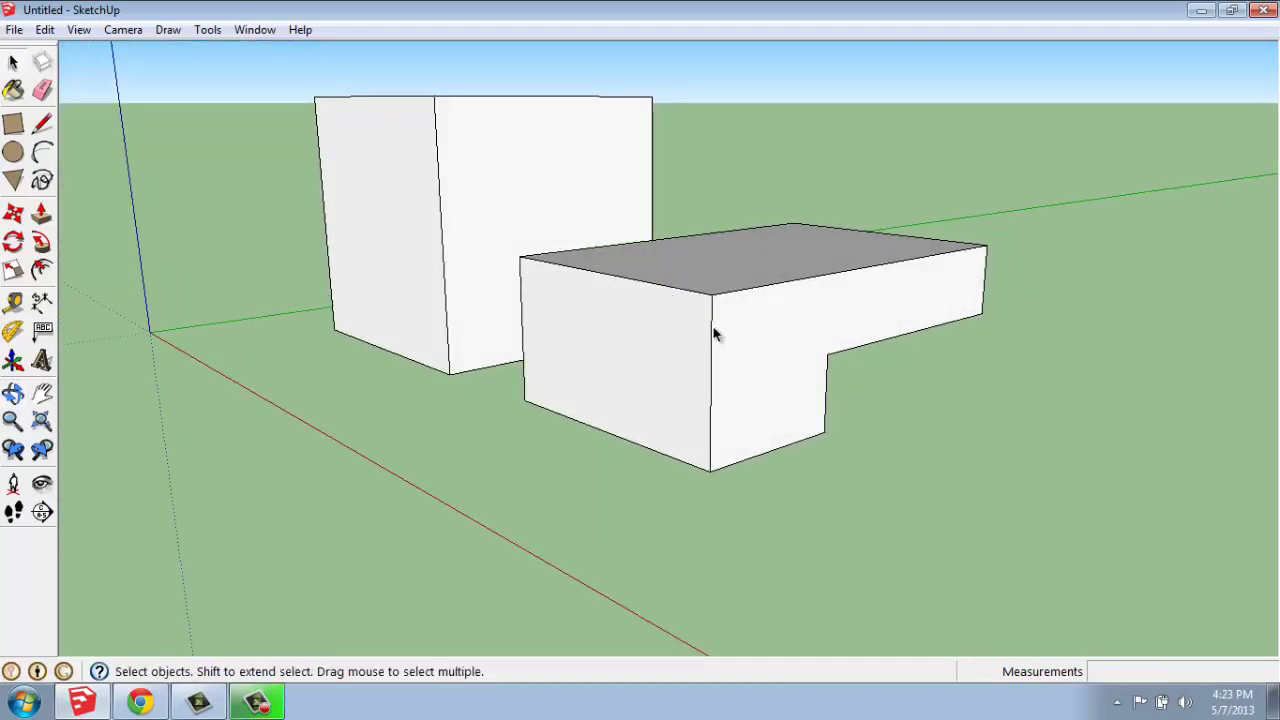